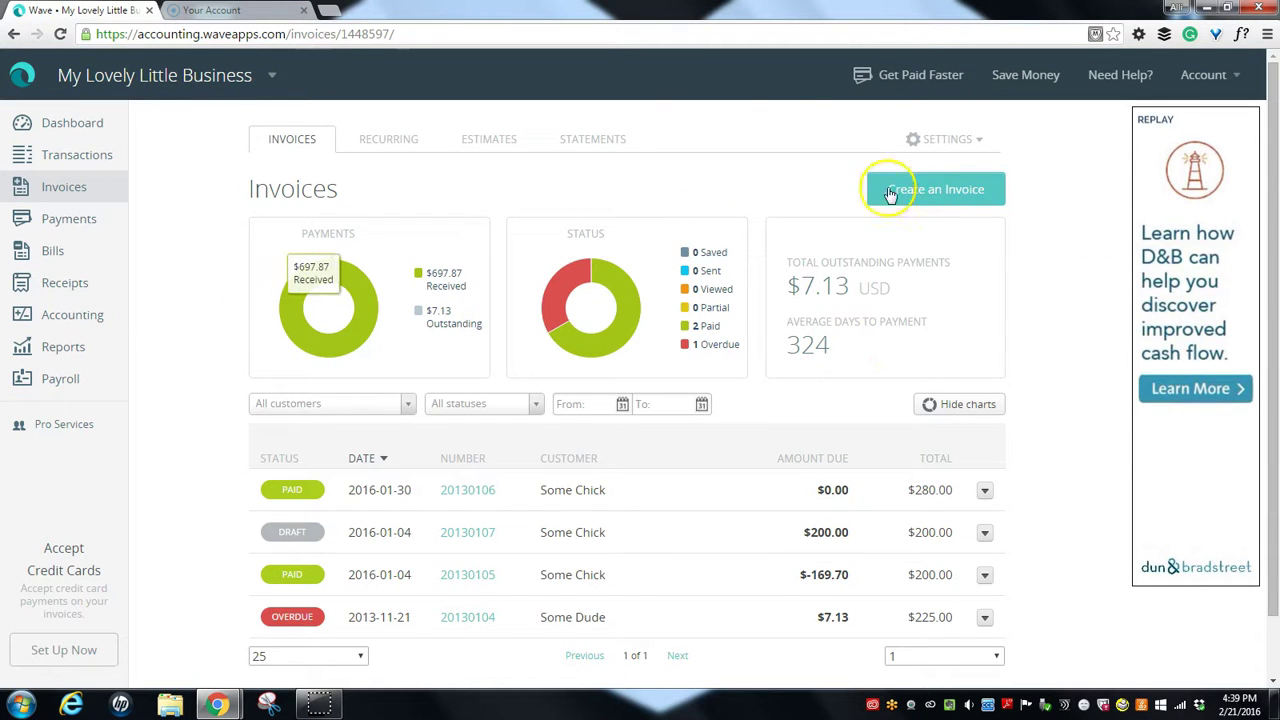
- Start a new invoice numbered 20130108 and look over the blank form
left_click(950, 192)
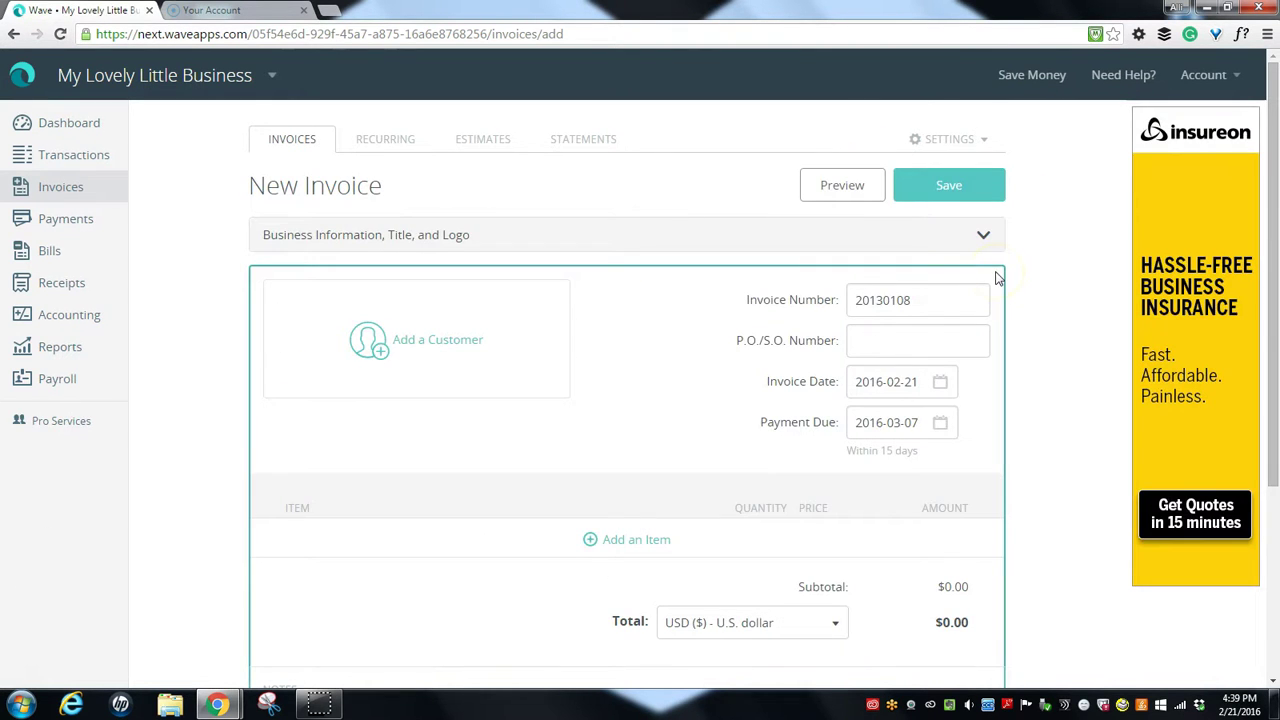
scroll(1035, 380, "down", 3)
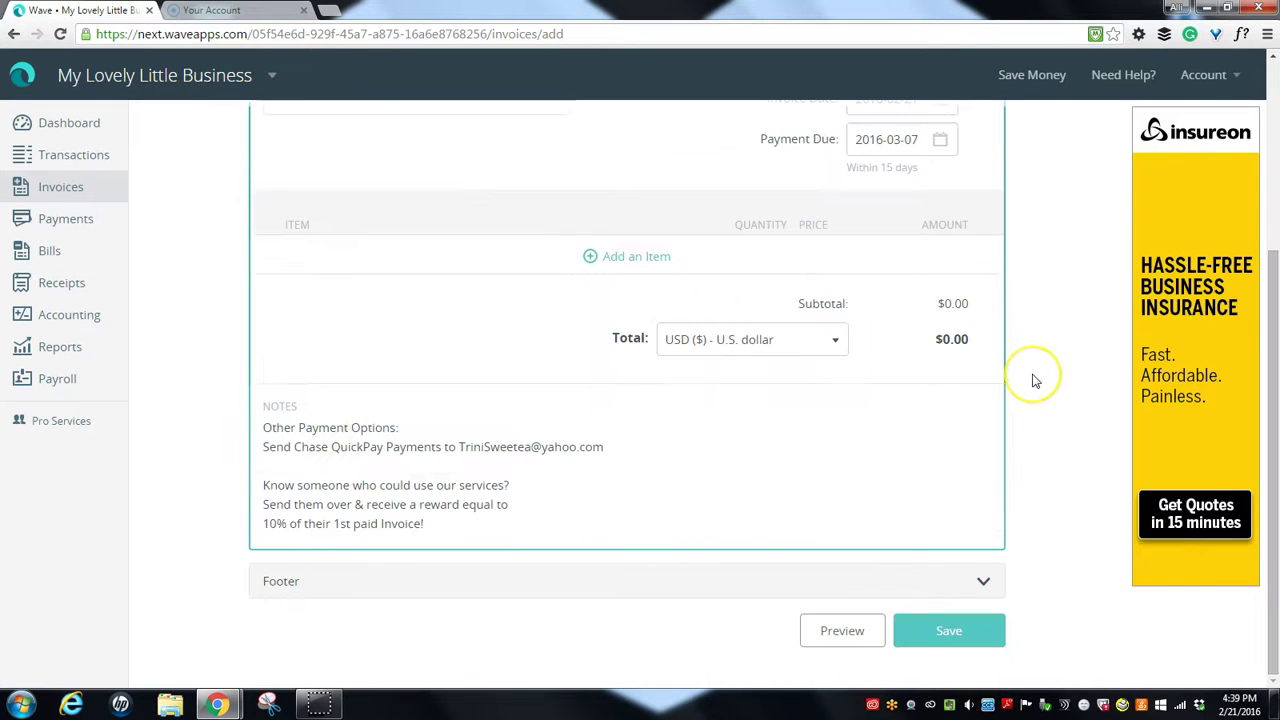
scroll(1035, 380, "up", 3)
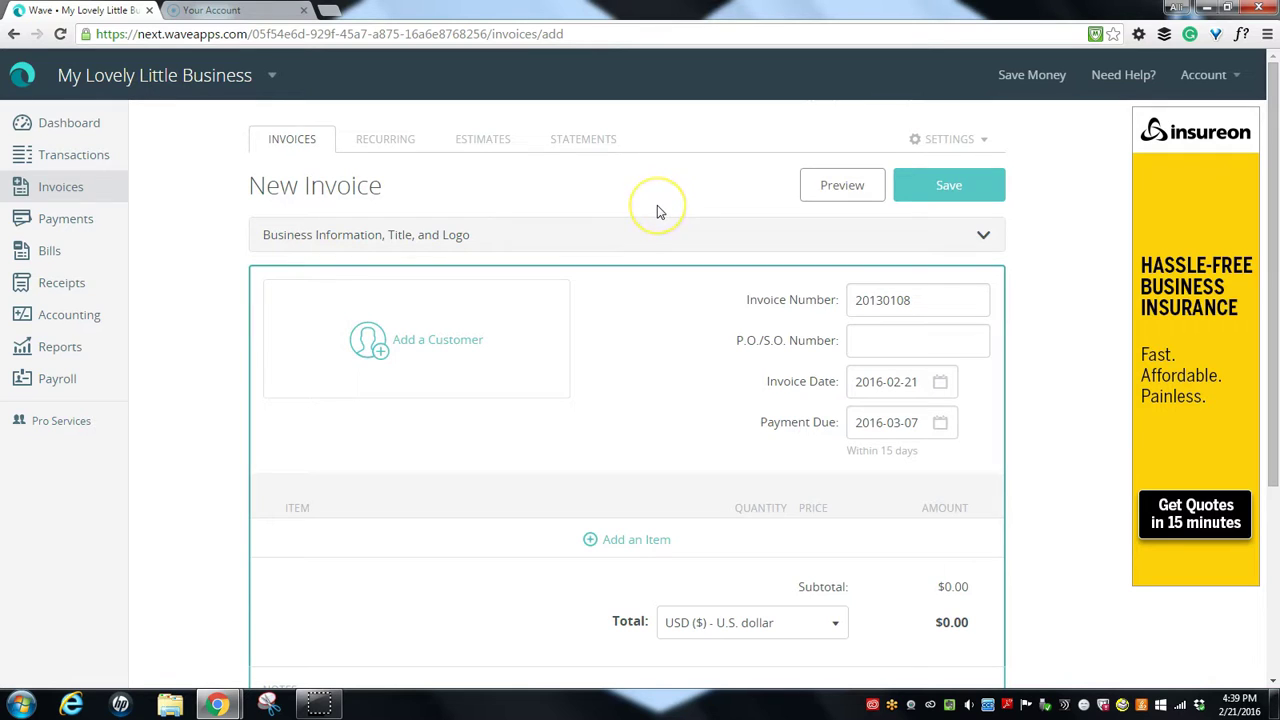
- Search the customer list for 'Some' and bill the invoice to Some Chick
left_click(405, 345)
left_click(340, 292)
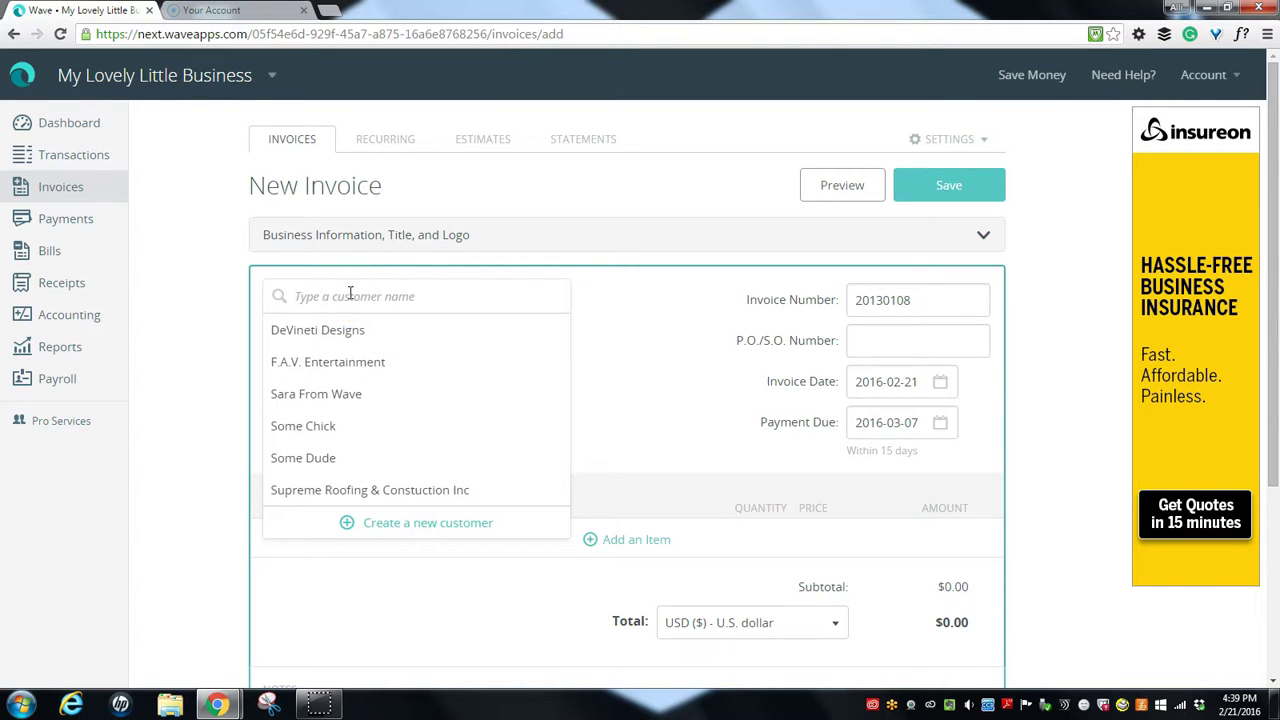
type("Some")
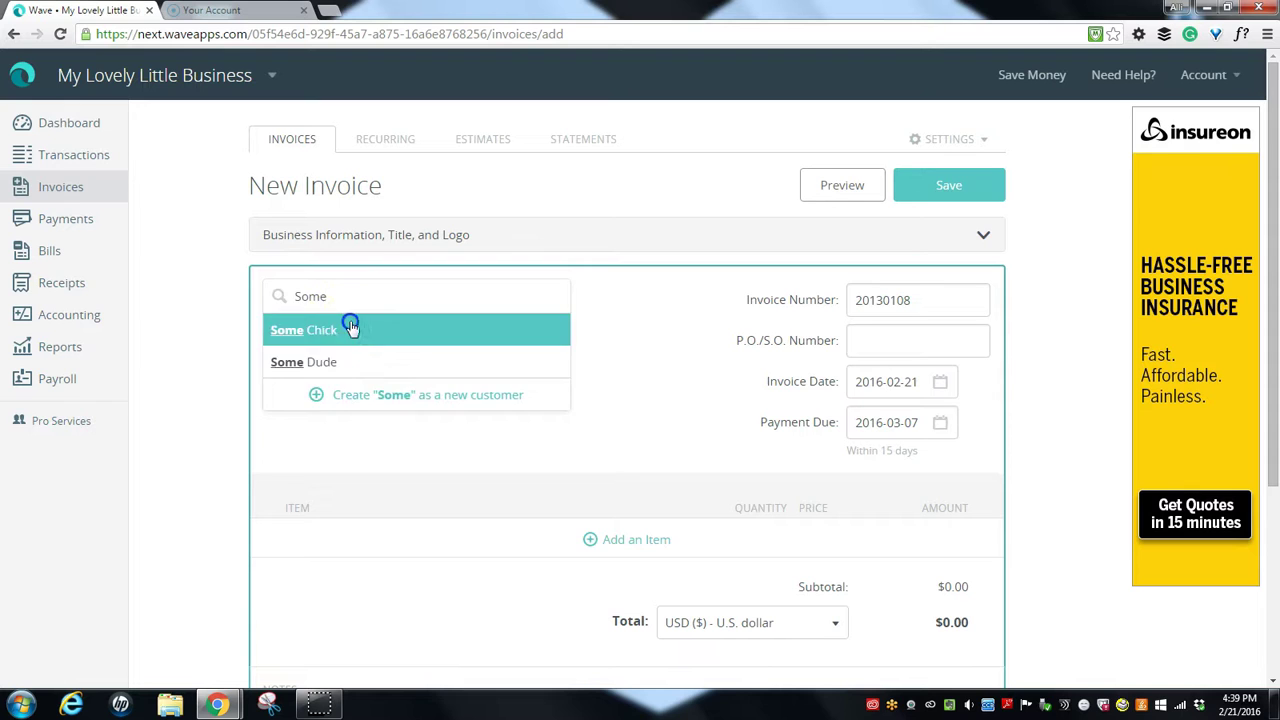
left_click(351, 329)
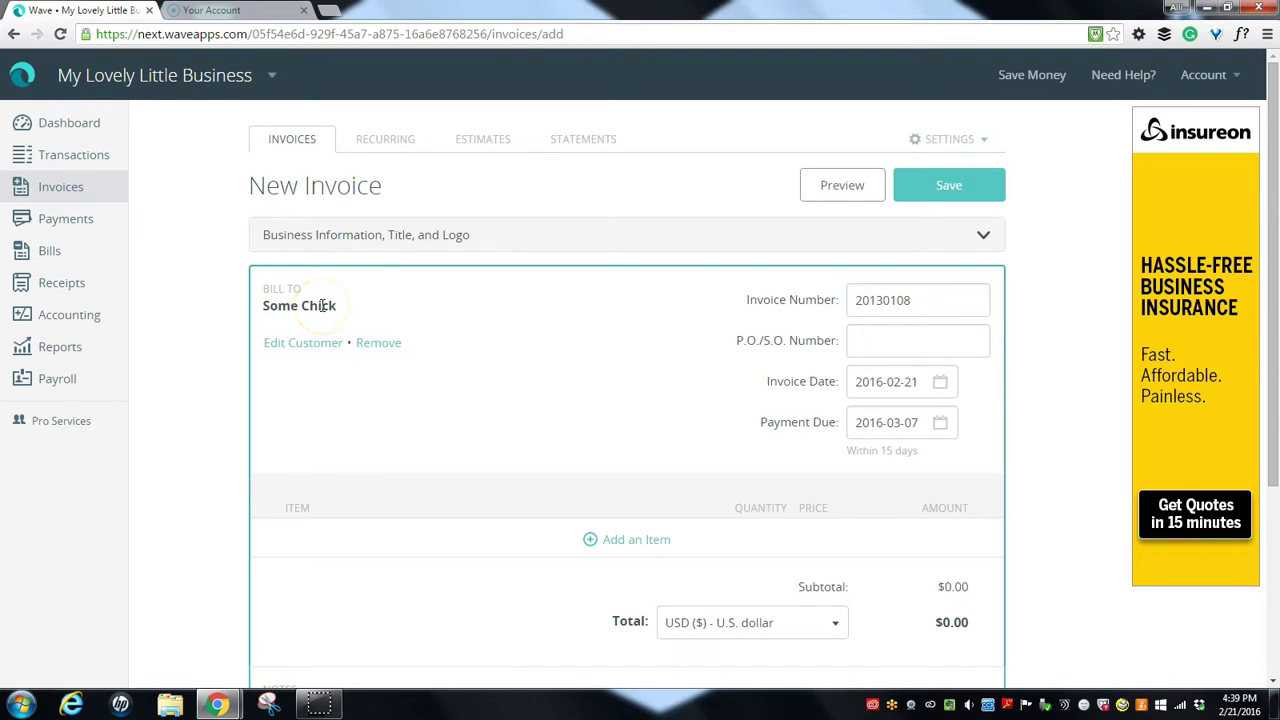
left_click(371, 310)
left_click_drag(297, 309, 364, 317)
left_click_drag(304, 452, 305, 374)
left_click(377, 350)
left_click(936, 306)
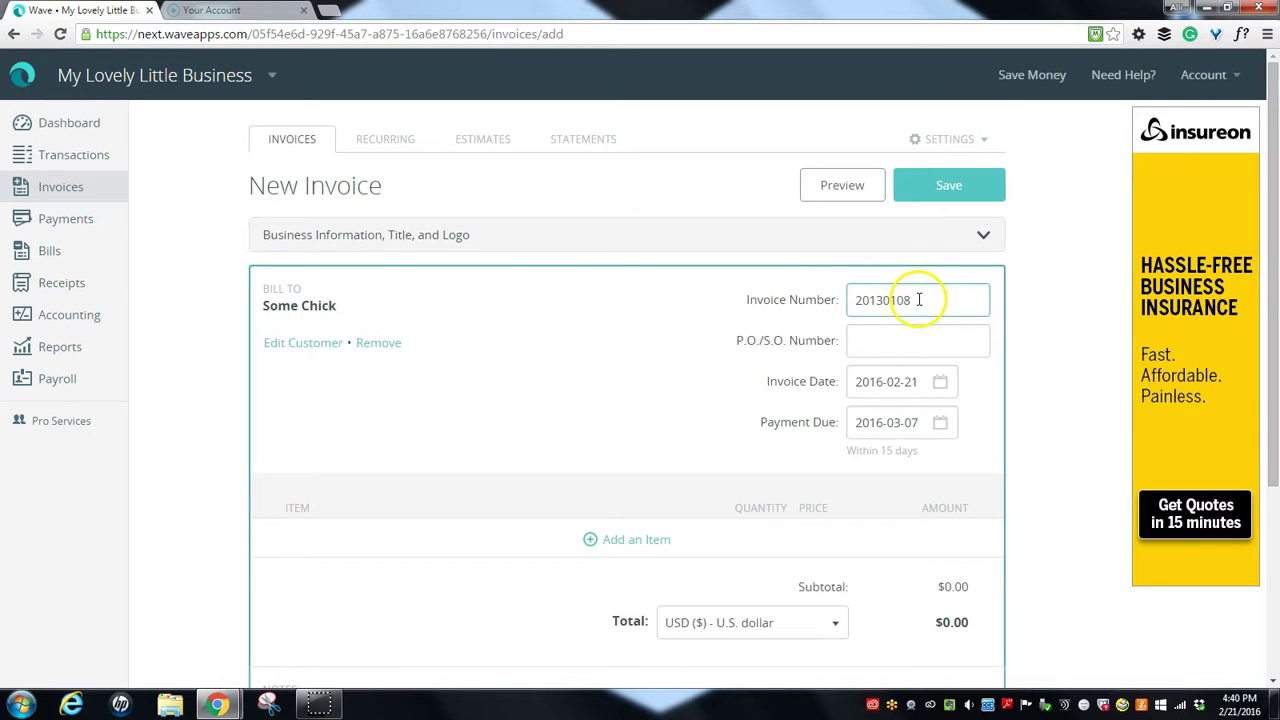
left_click(880, 345)
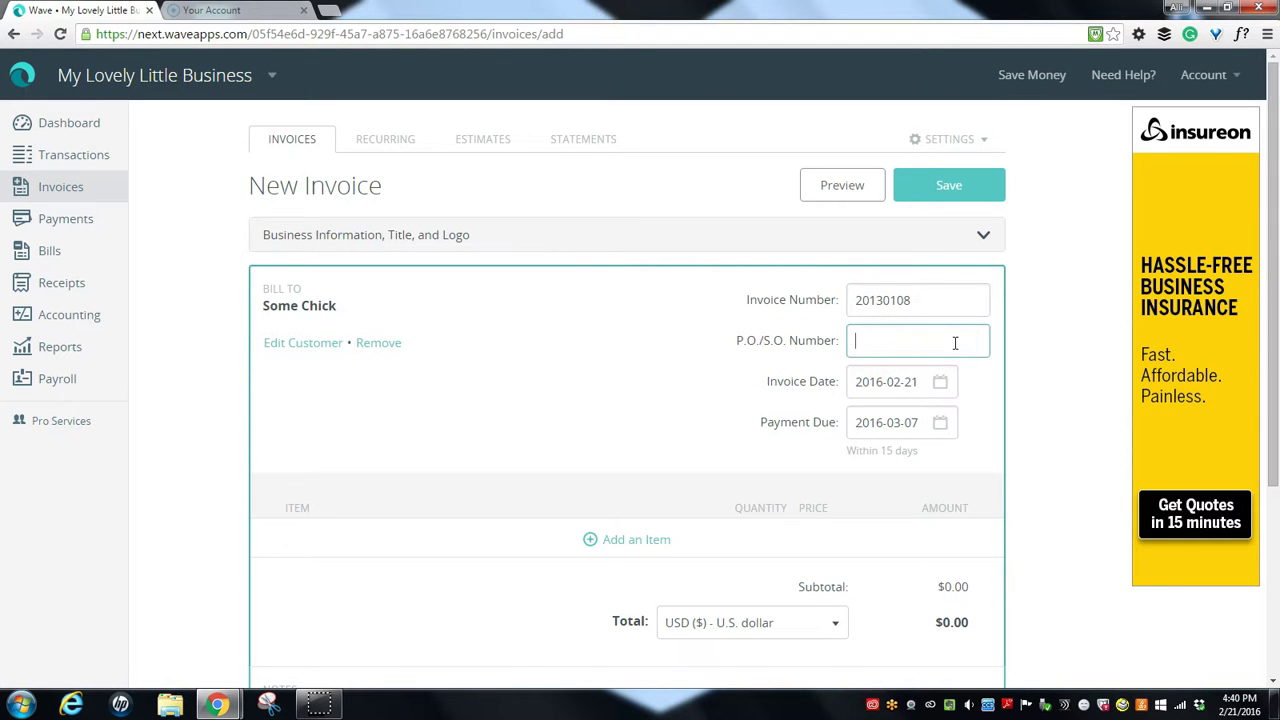
left_click(891, 382)
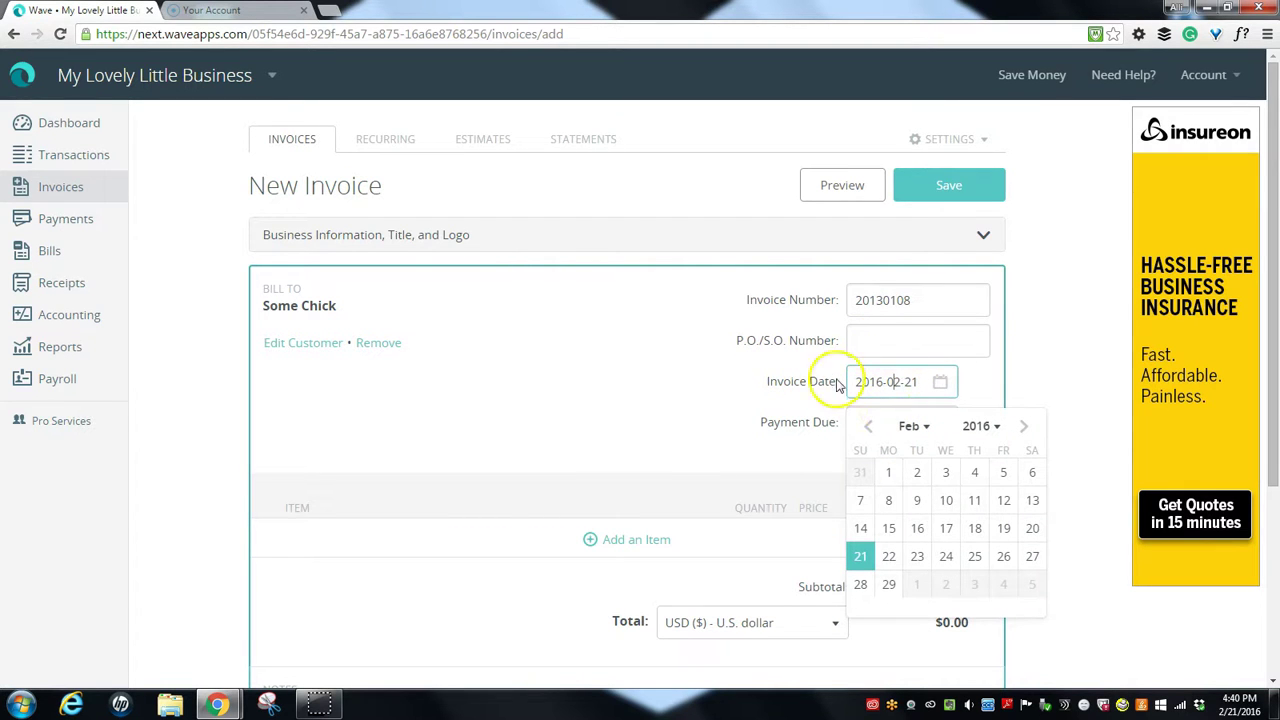
left_click(878, 381)
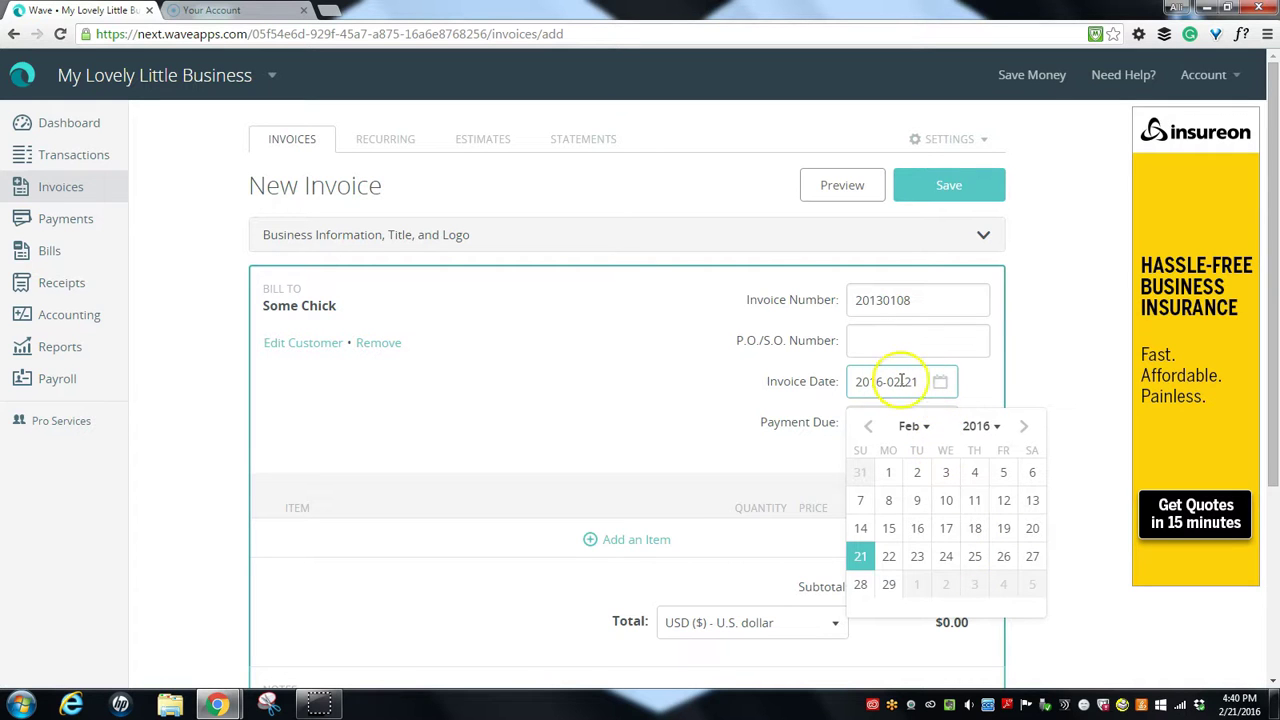
left_click(1055, 379)
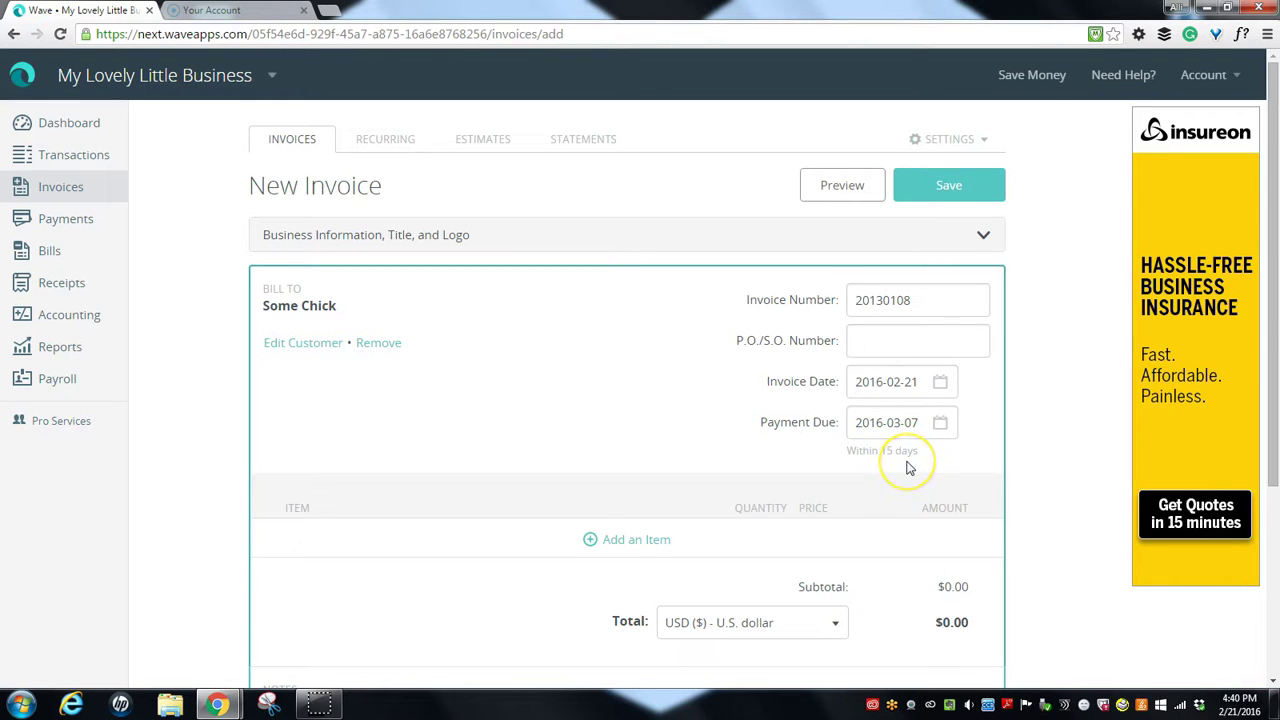
left_click(886, 422)
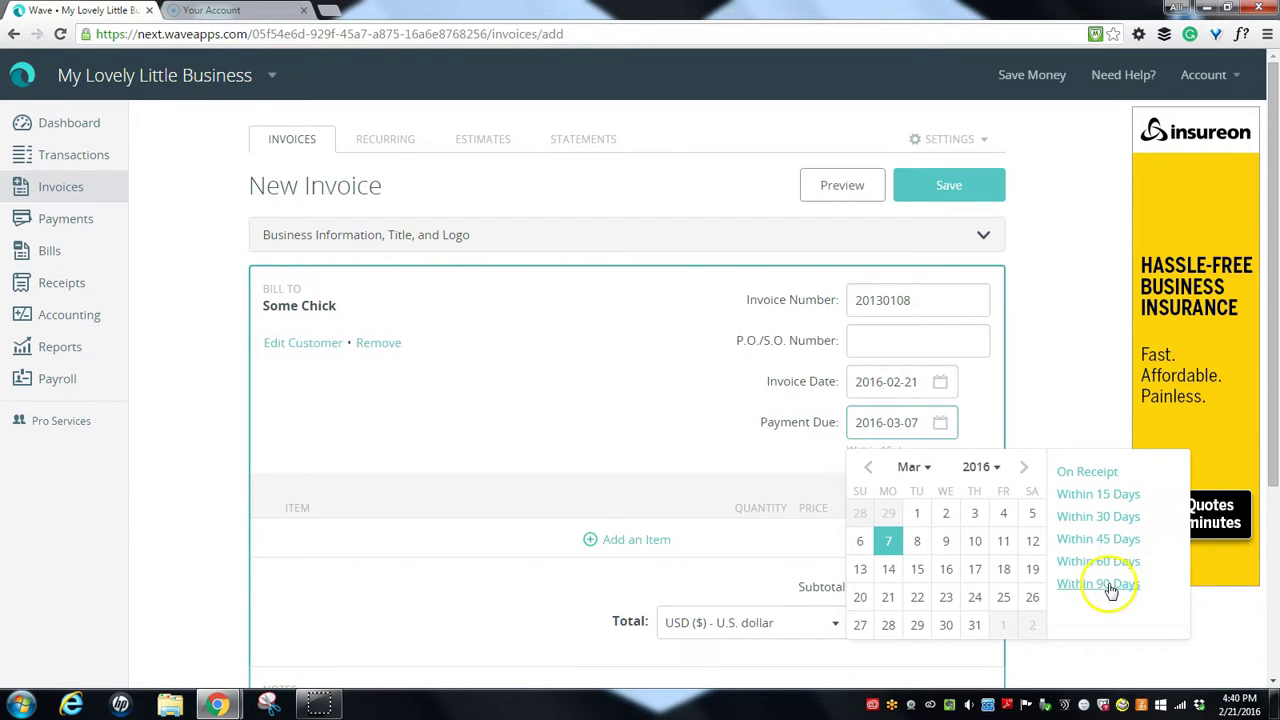
left_click(1047, 386)
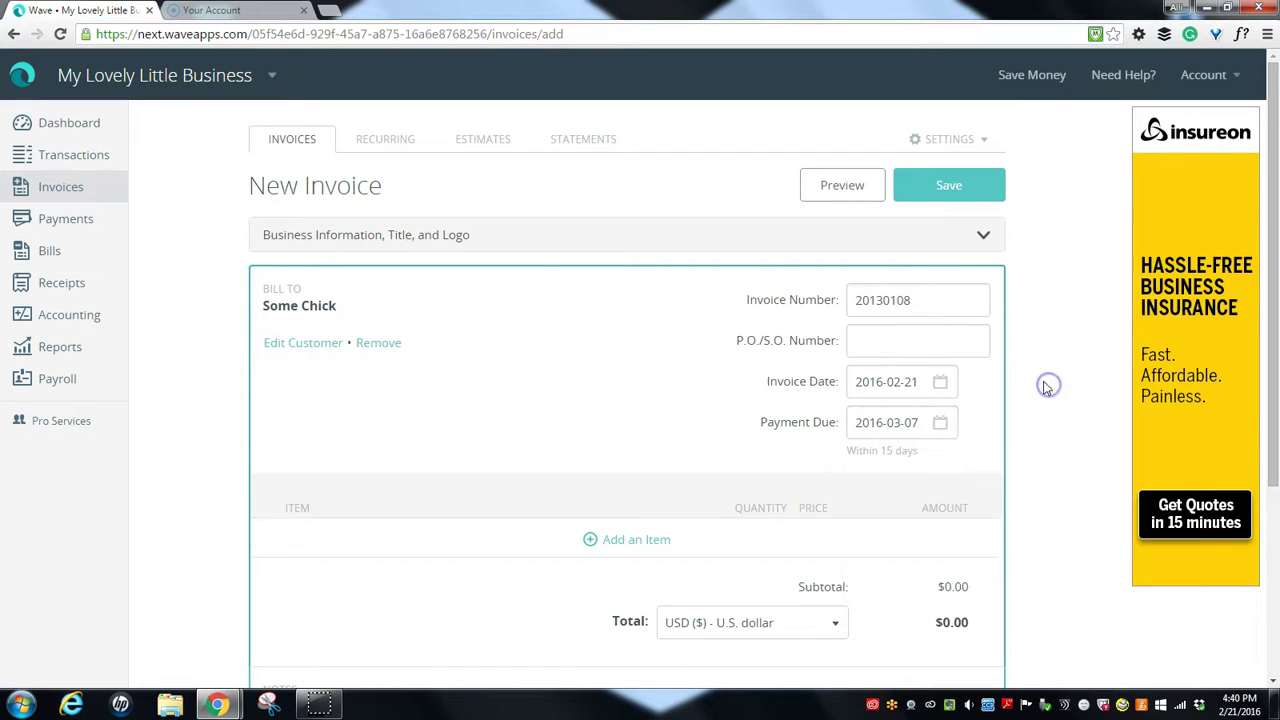
- Add a new line item row to the Some Chick invoice
scroll(576, 474, "down", 3)
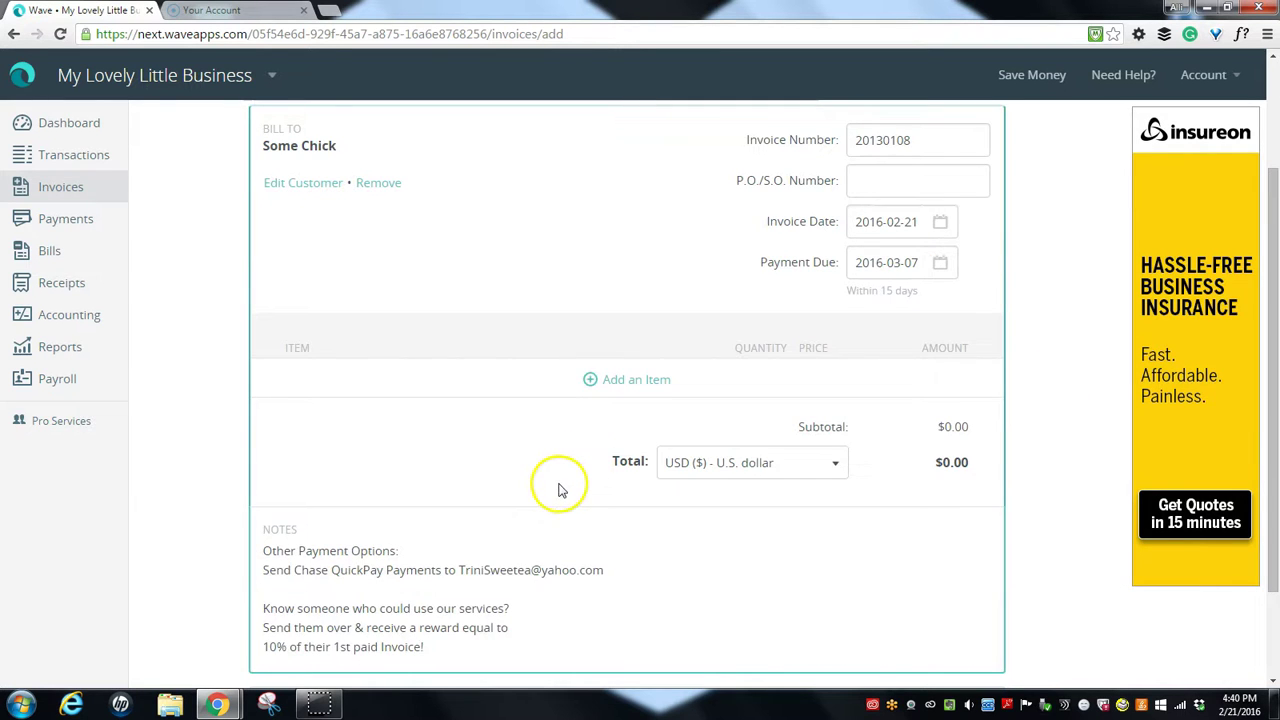
scroll(560, 489, "up", 3)
scroll(560, 489, "down", 3)
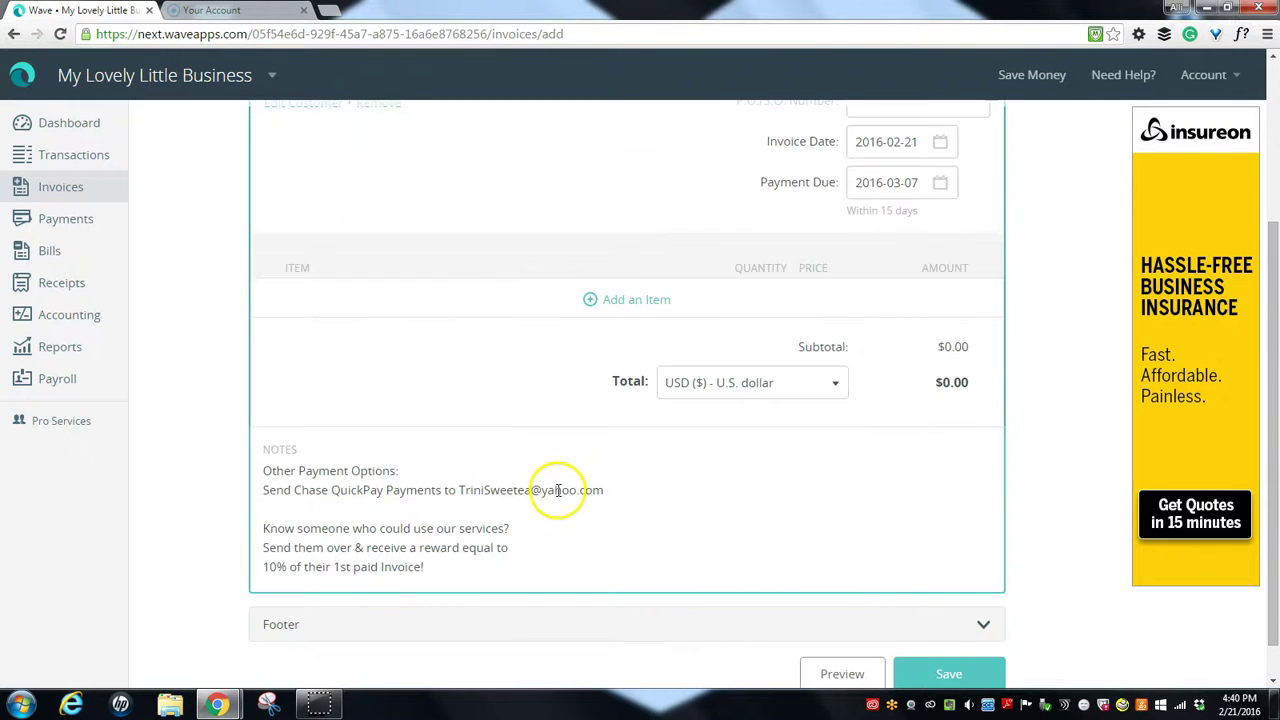
scroll(558, 490, "up", 3)
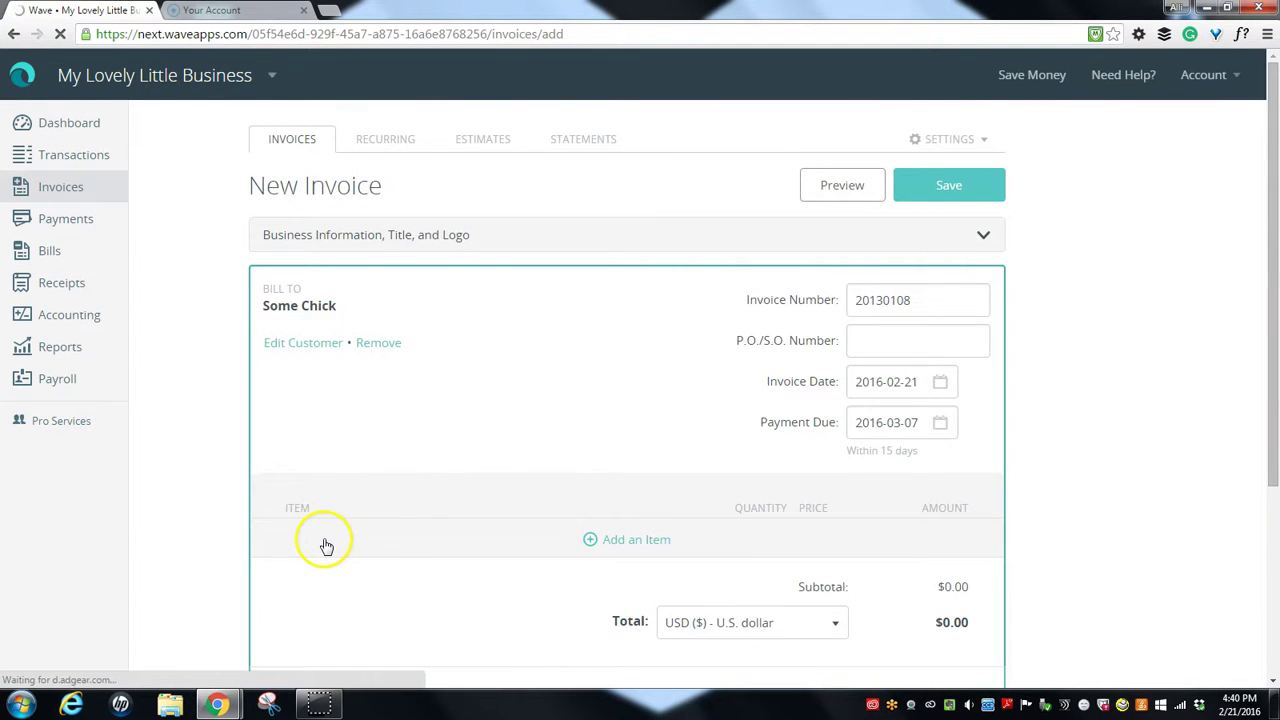
left_click(323, 545)
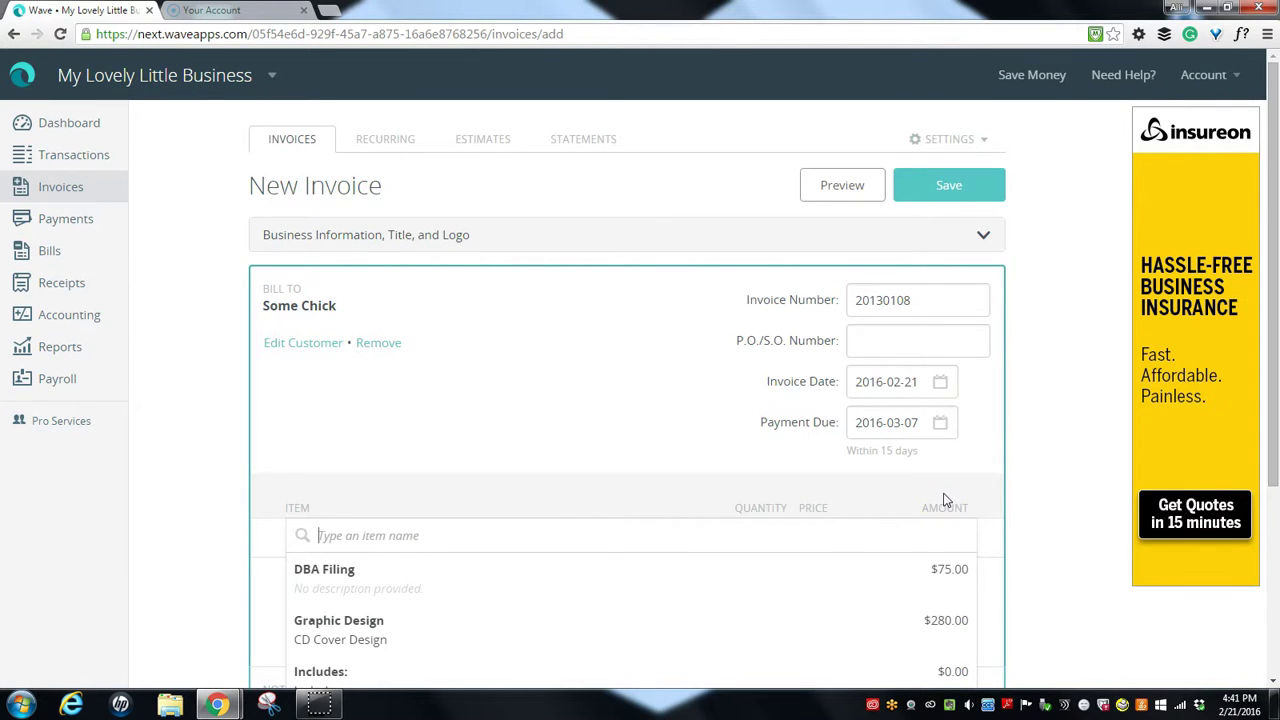
- Search 'Gra' and fill the line with Graphic Design: CD Cover Design, quantity 1, $280.00
scroll(862, 598, "down", 1)
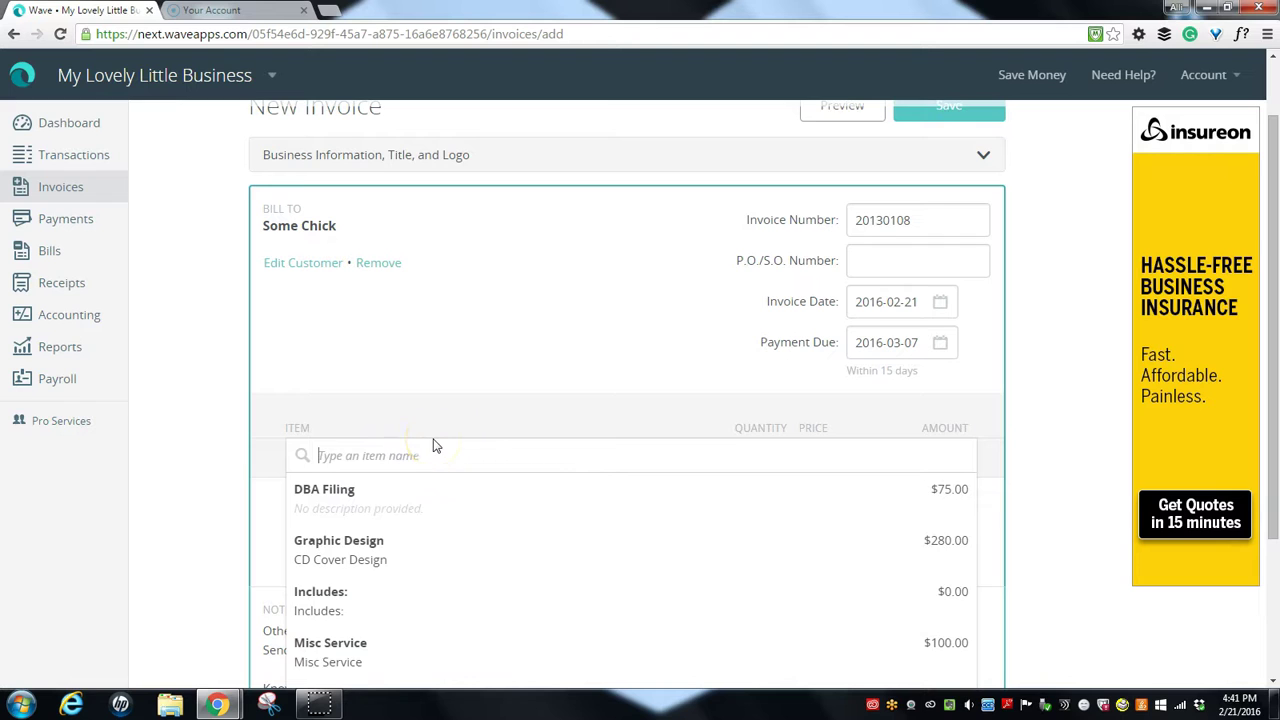
type("Gra")
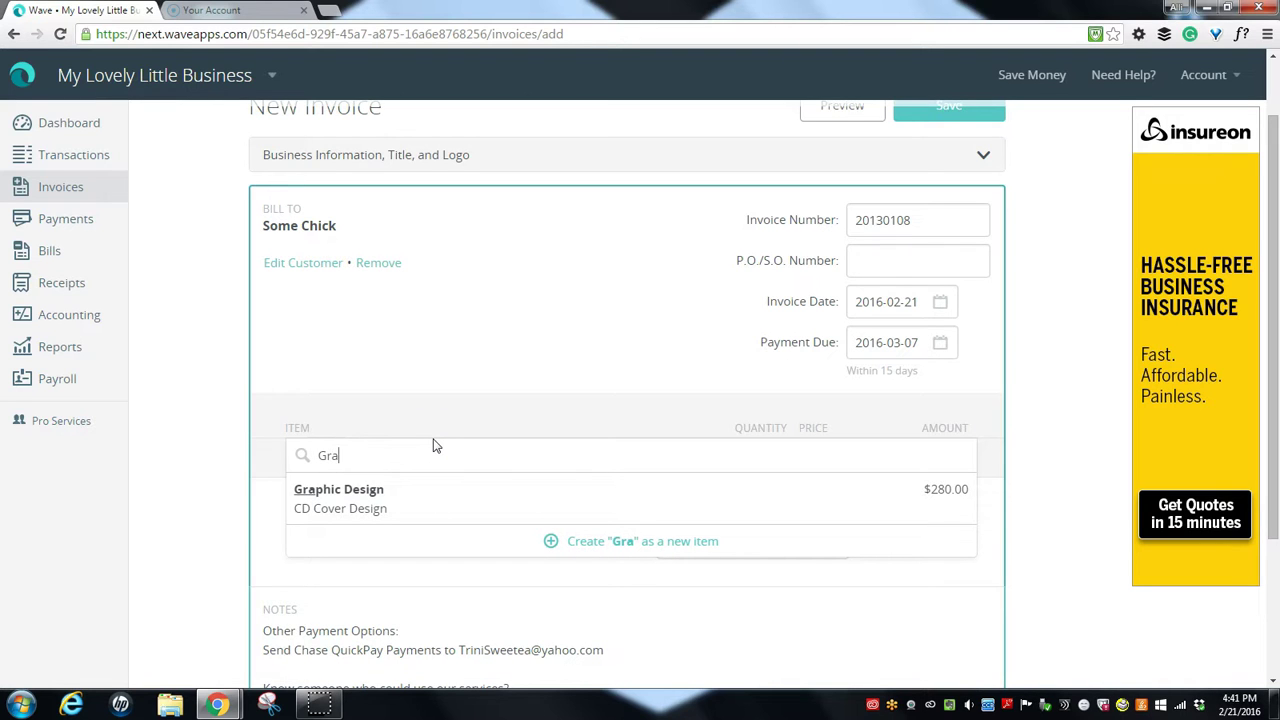
left_click(333, 520)
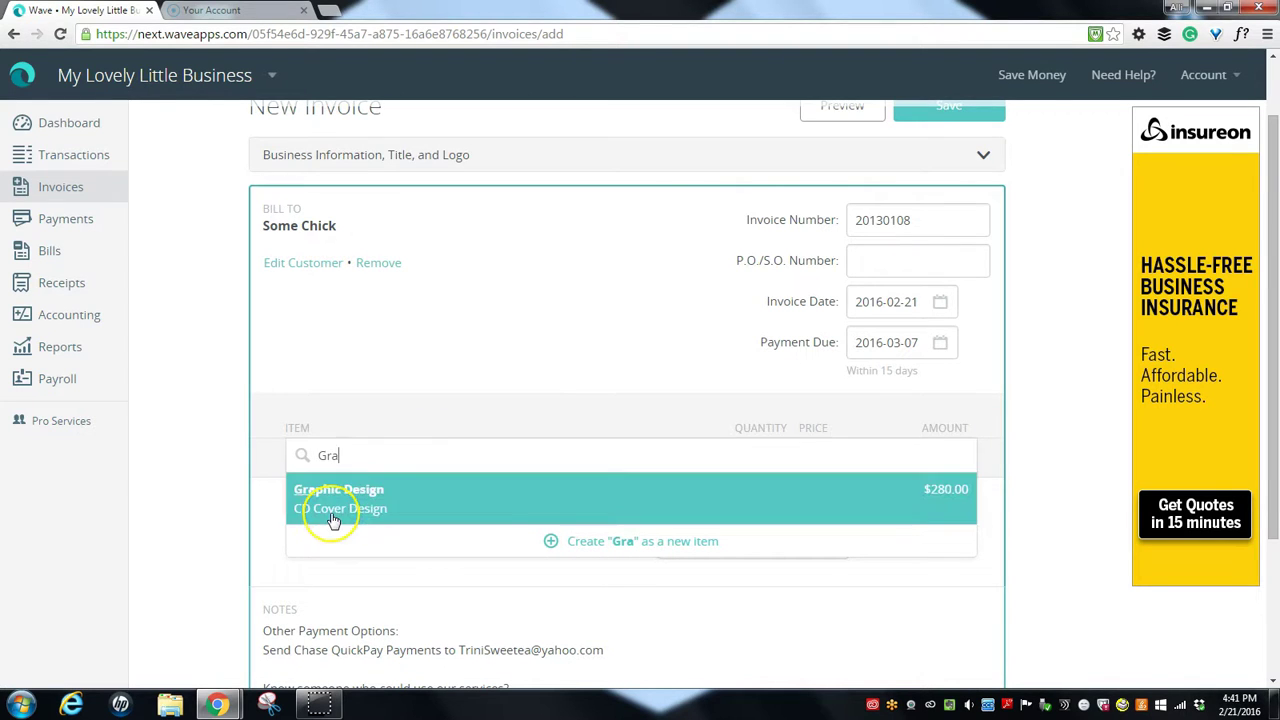
left_click(398, 514)
left_click(965, 508)
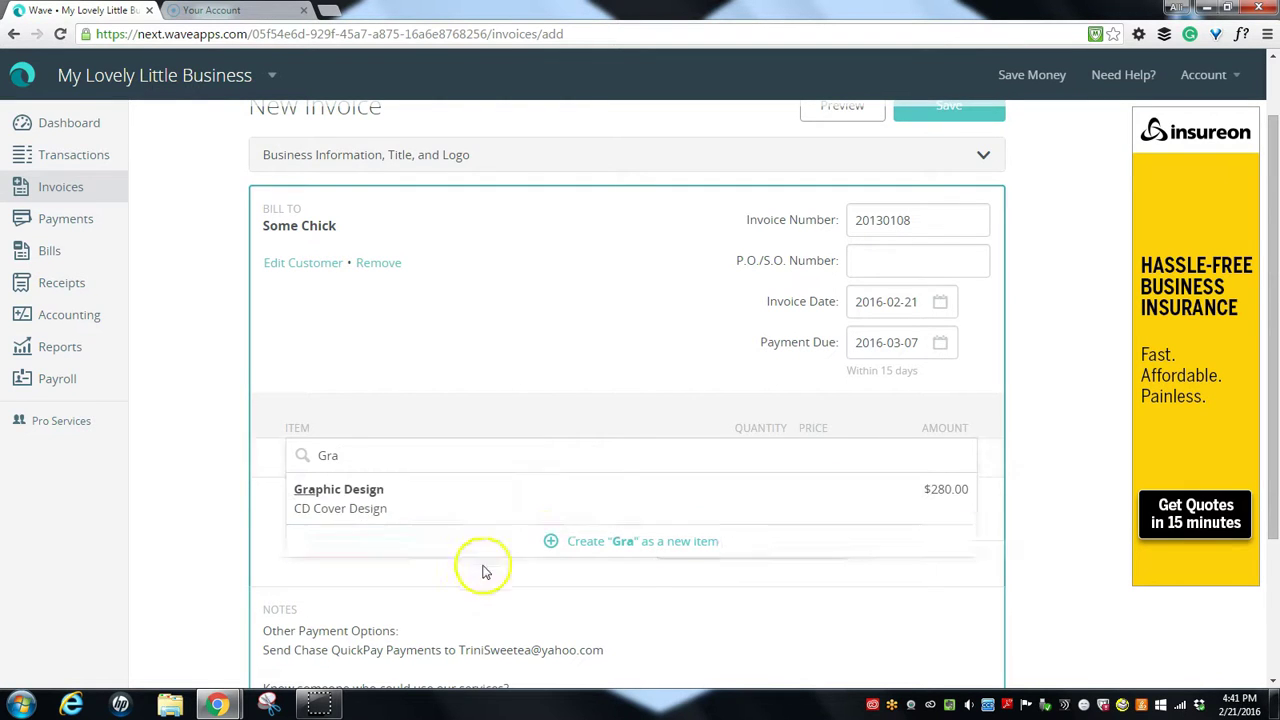
left_click(657, 556)
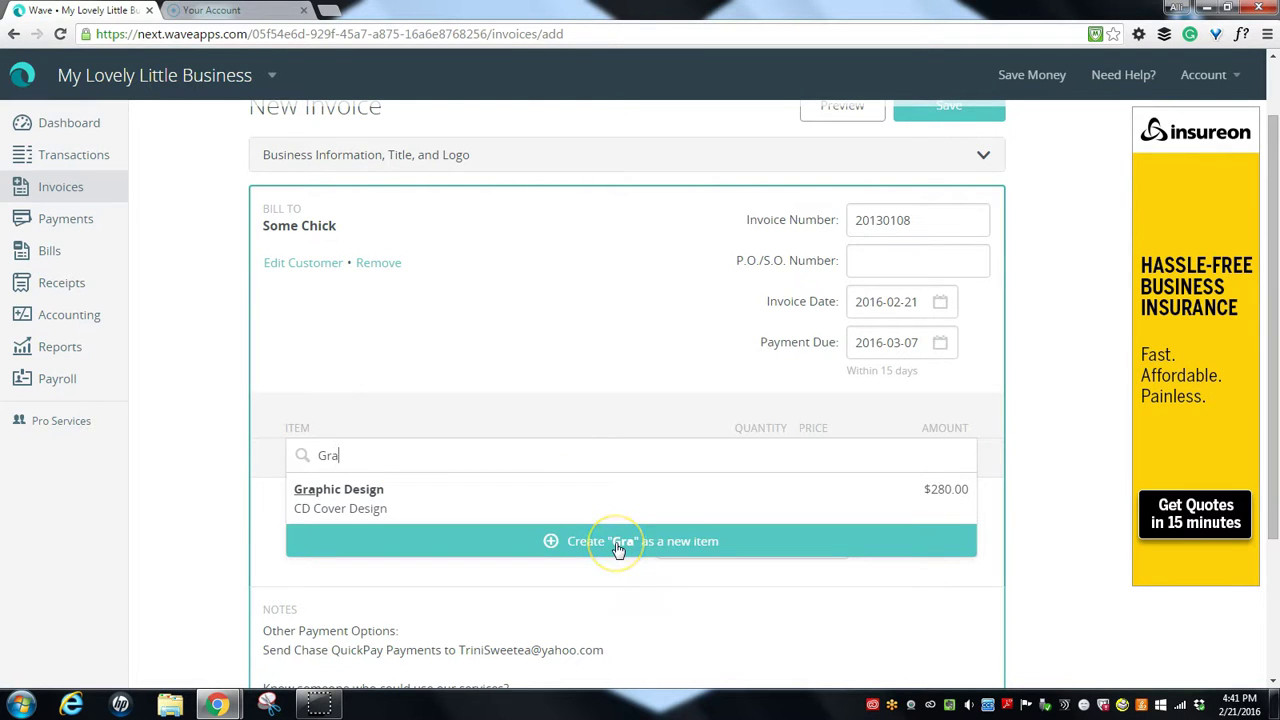
left_click(707, 551)
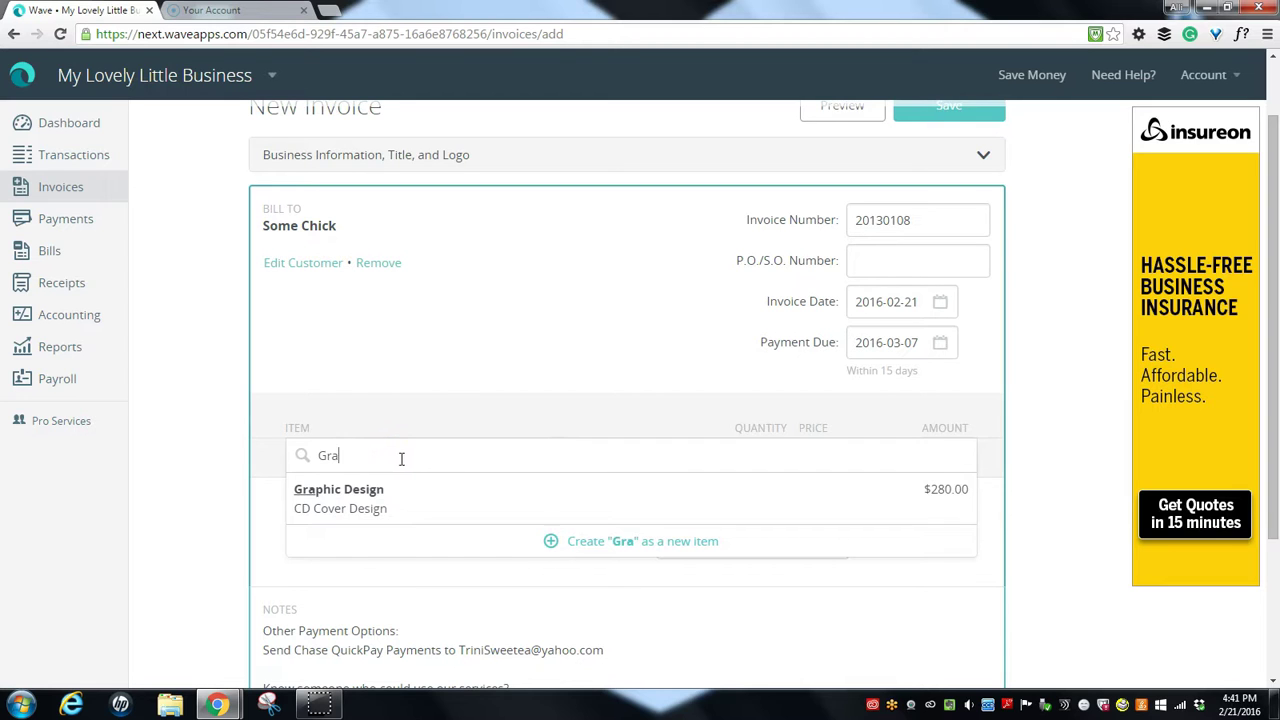
left_click(490, 496)
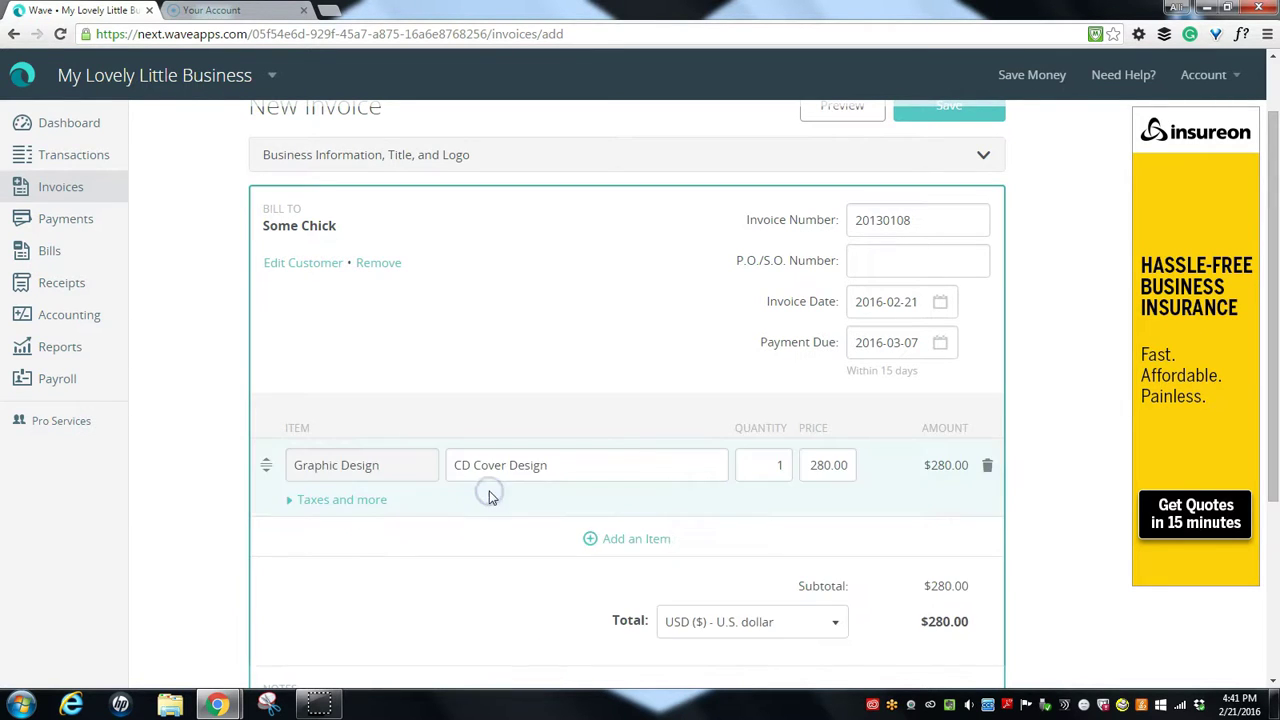
mouse_move(309, 457)
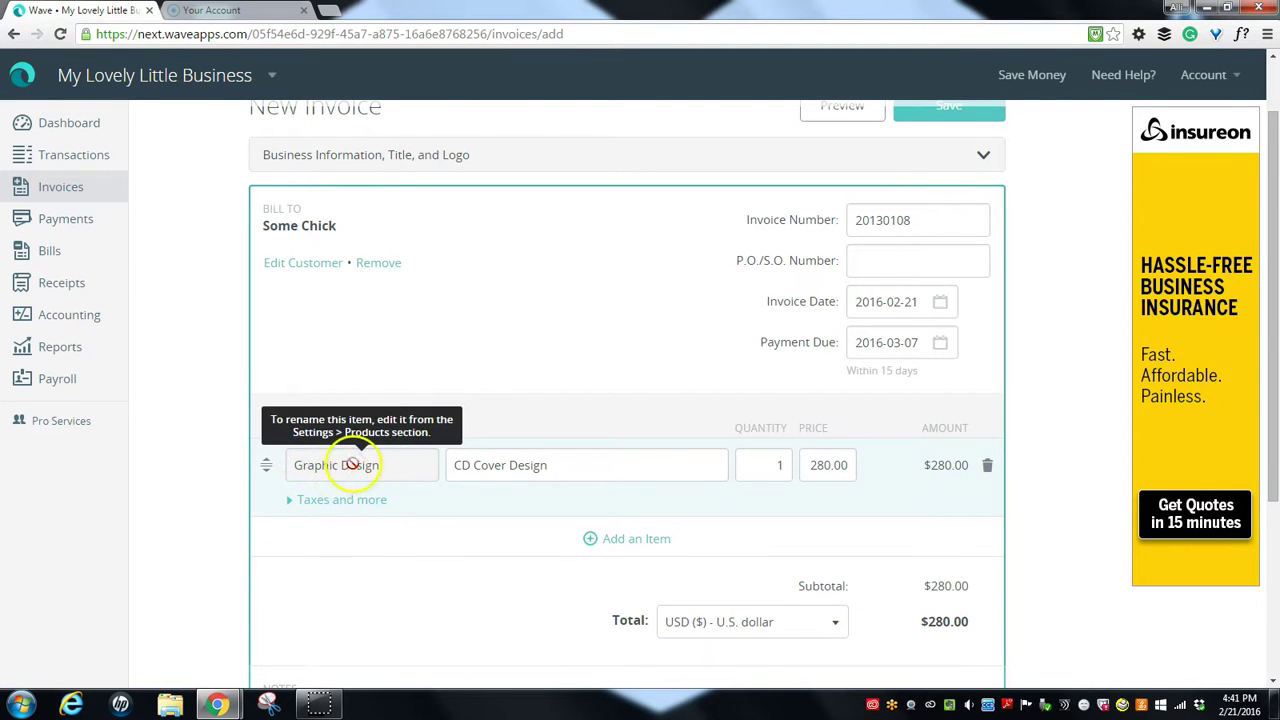
left_click(569, 466)
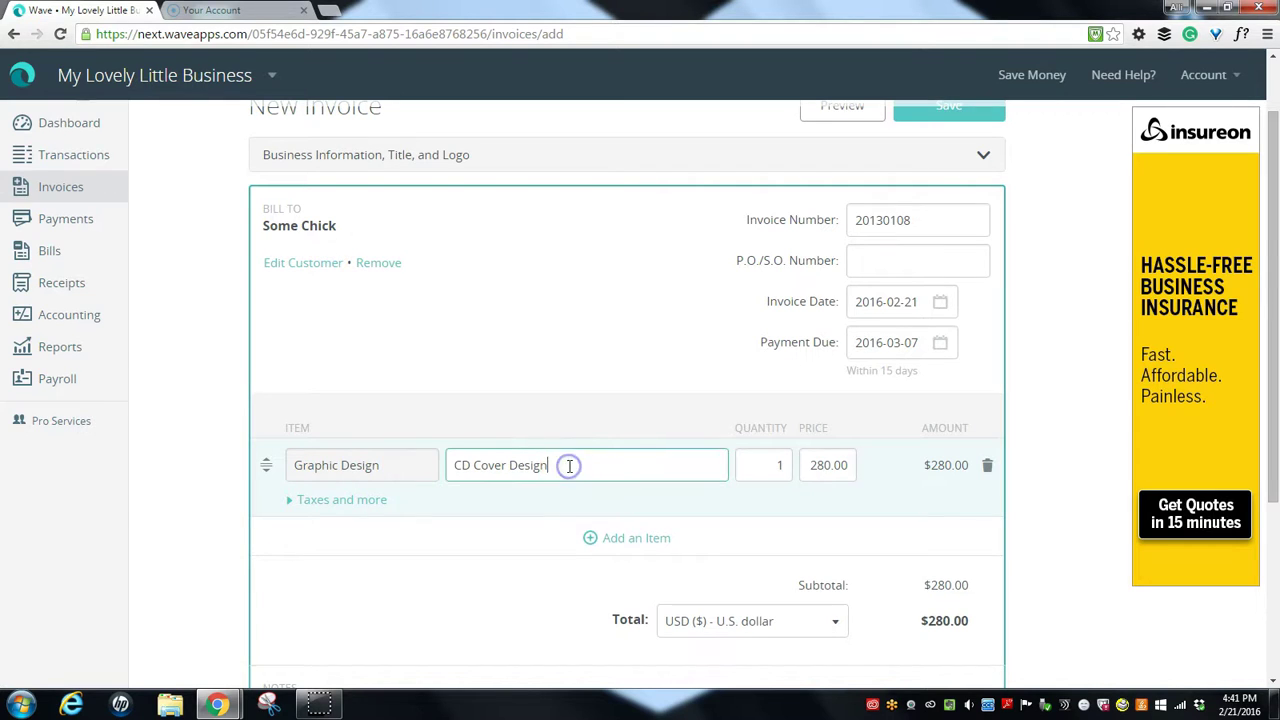
triple_click(486, 471)
left_click(505, 472)
left_click(565, 467)
left_click(776, 466)
left_click(829, 464)
left_click(772, 466)
key("BackSpace")
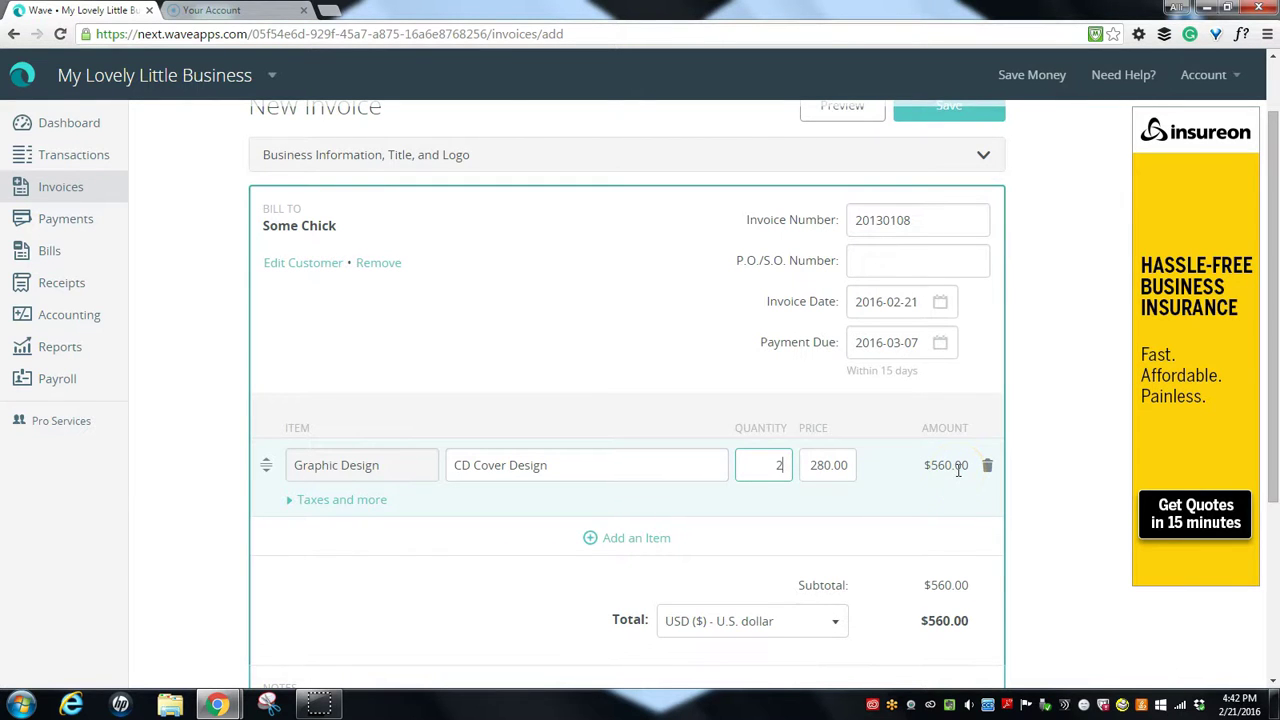
left_click(766, 468)
key("BackSpace")
type("1")
key("Tab")
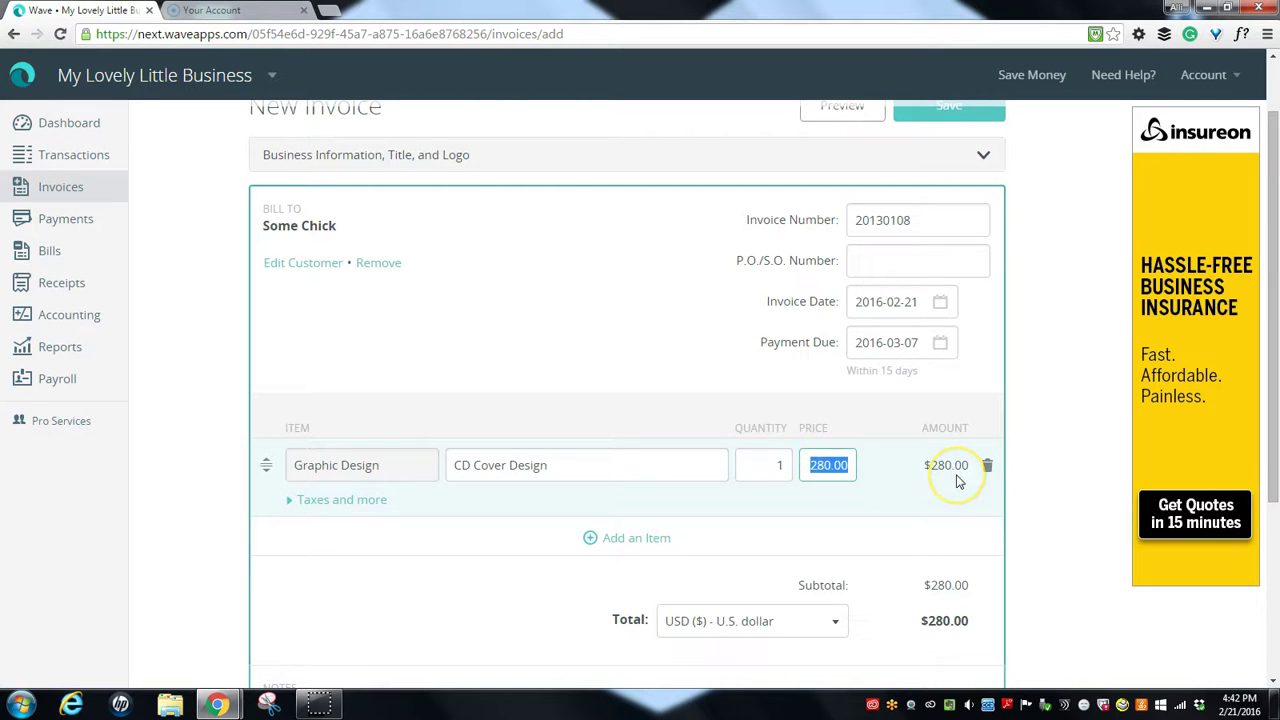
left_click(955, 621)
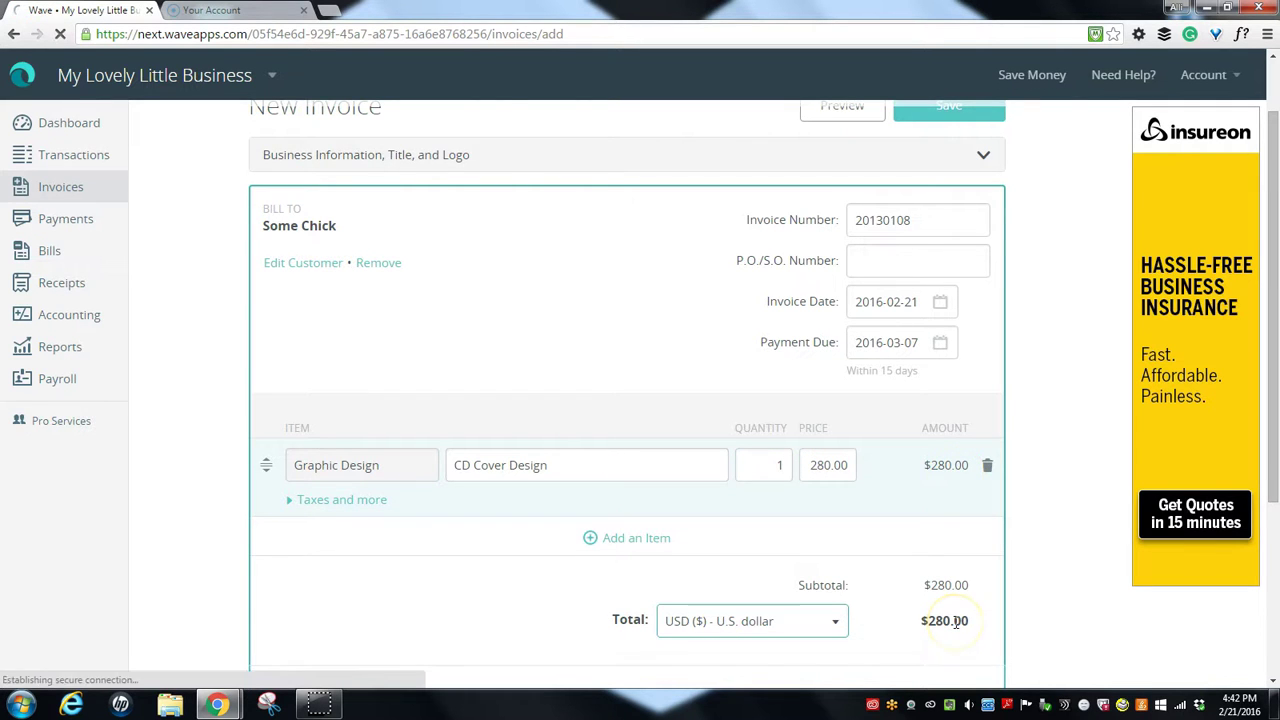
scroll(1050, 573, "down", 3)
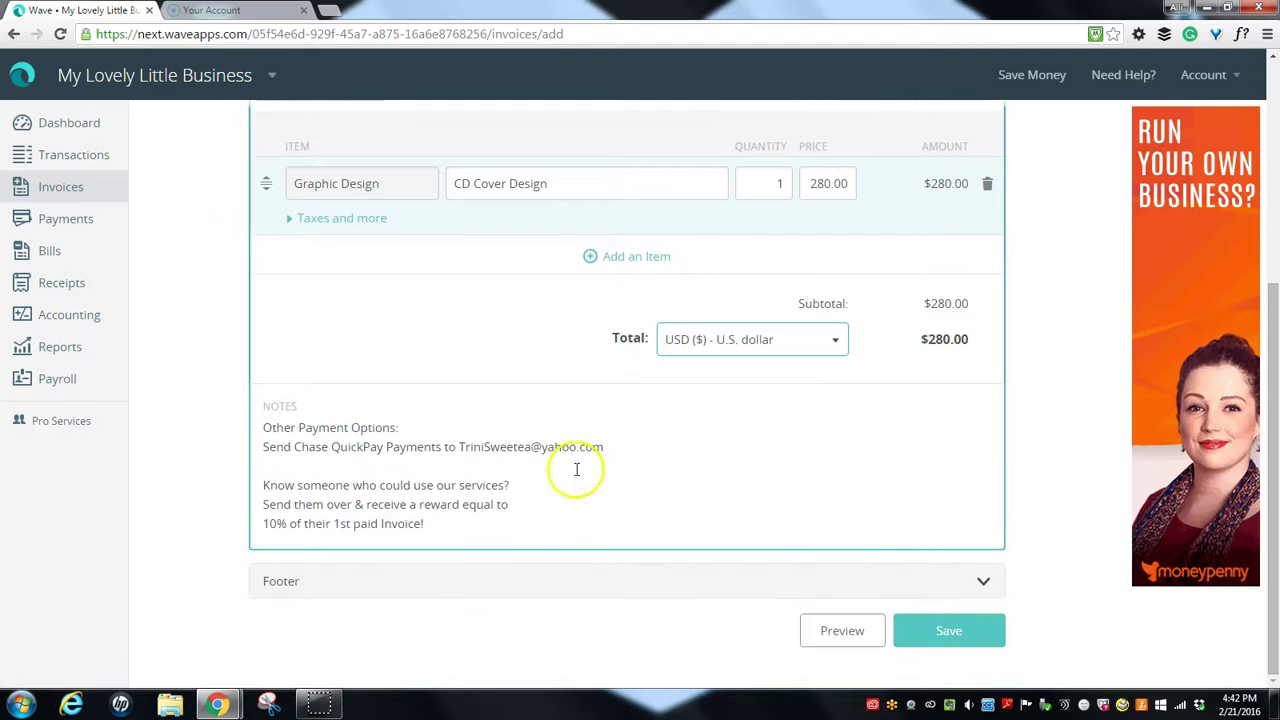
- Preview the invoice and review the $280.00 Graphic Design line and payment notes
left_click(830, 636)
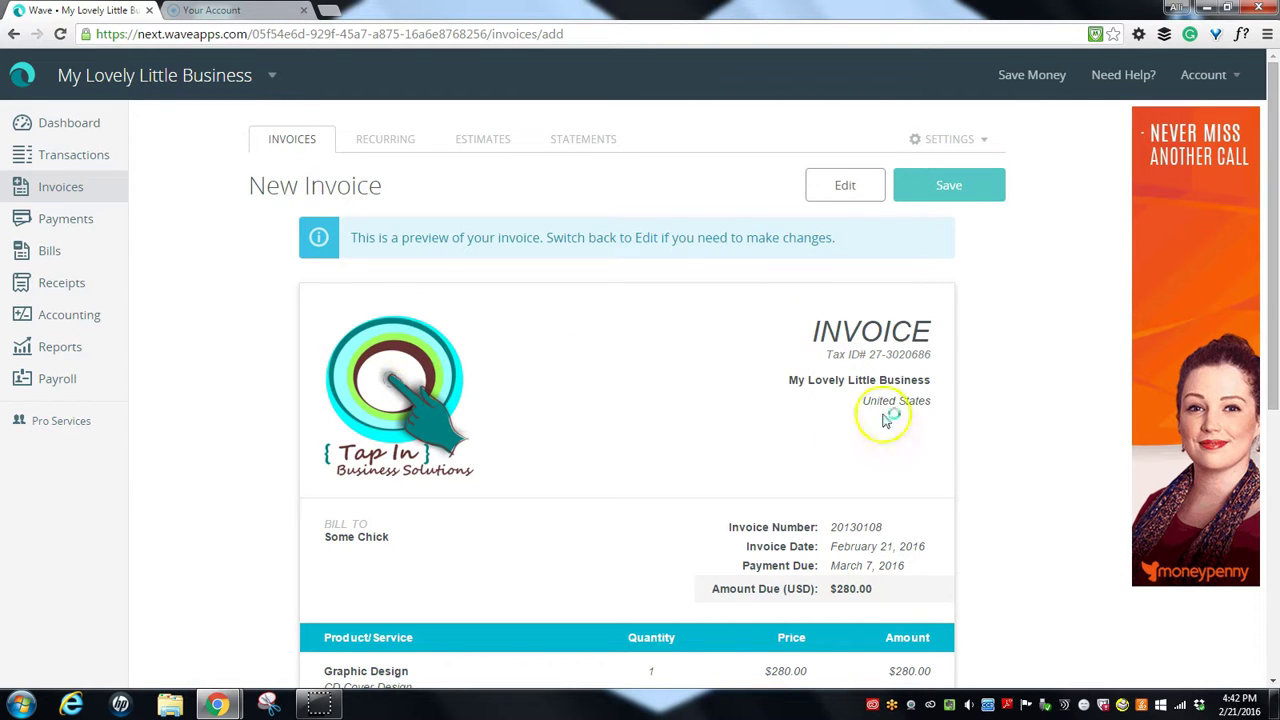
scroll(1014, 456, "down", 2)
scroll(1014, 456, "down", 3)
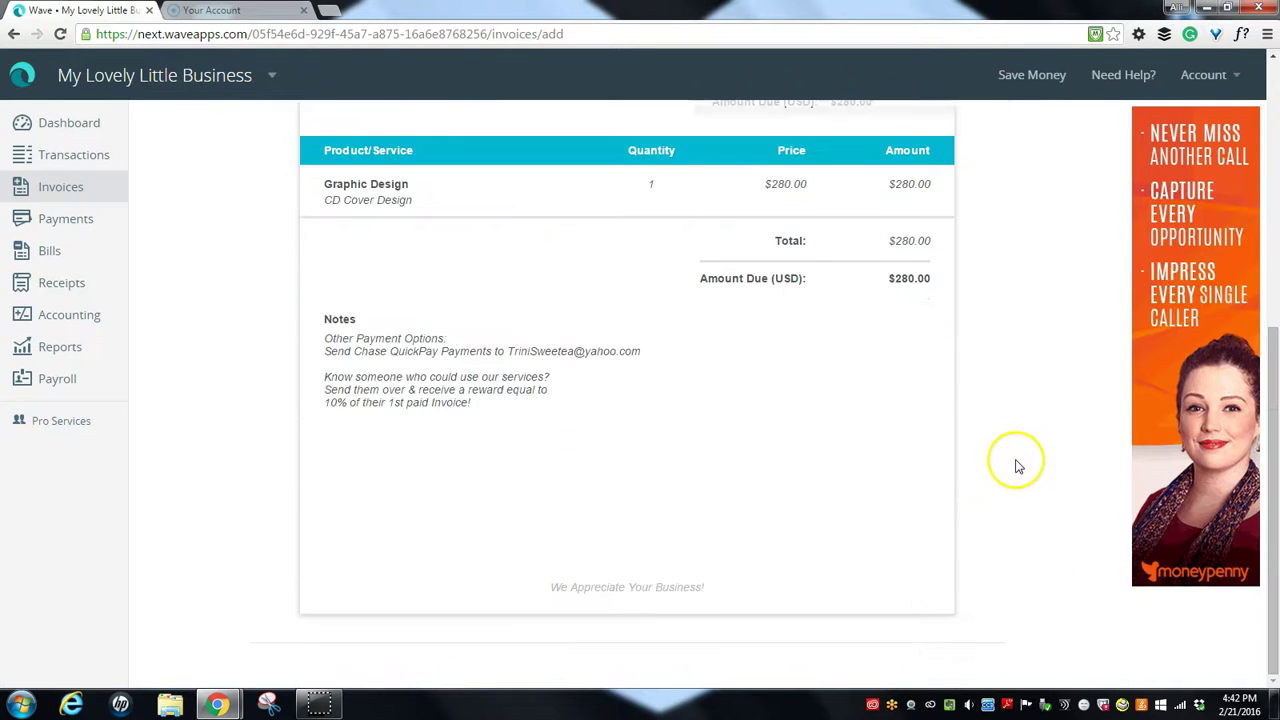
scroll(1017, 463, "up", 5)
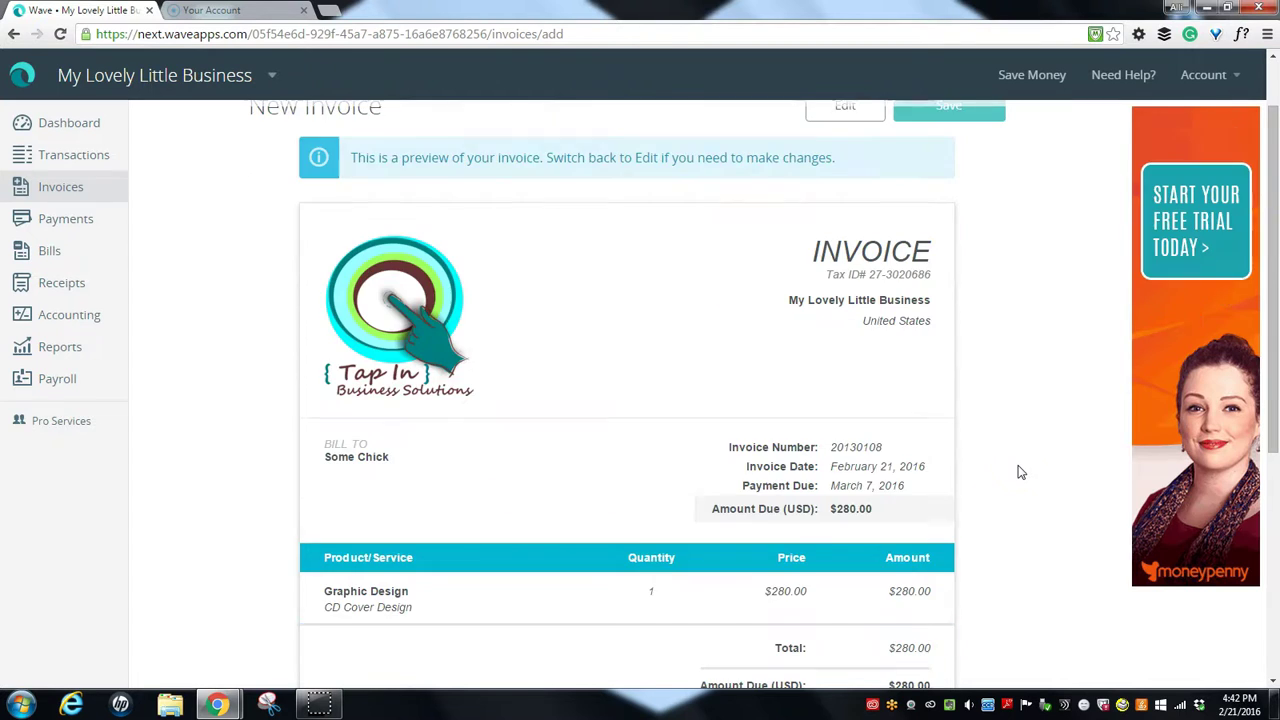
scroll(1010, 468, "down", 1)
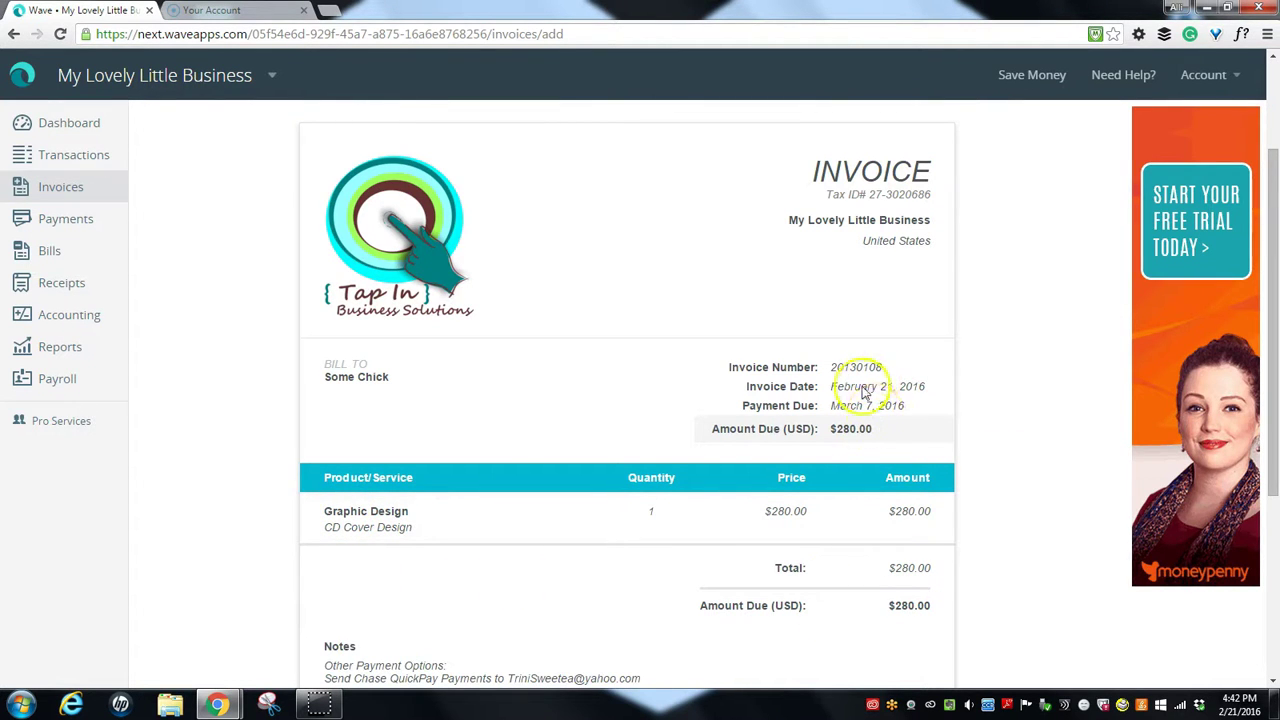
scroll(946, 329, "up", 2)
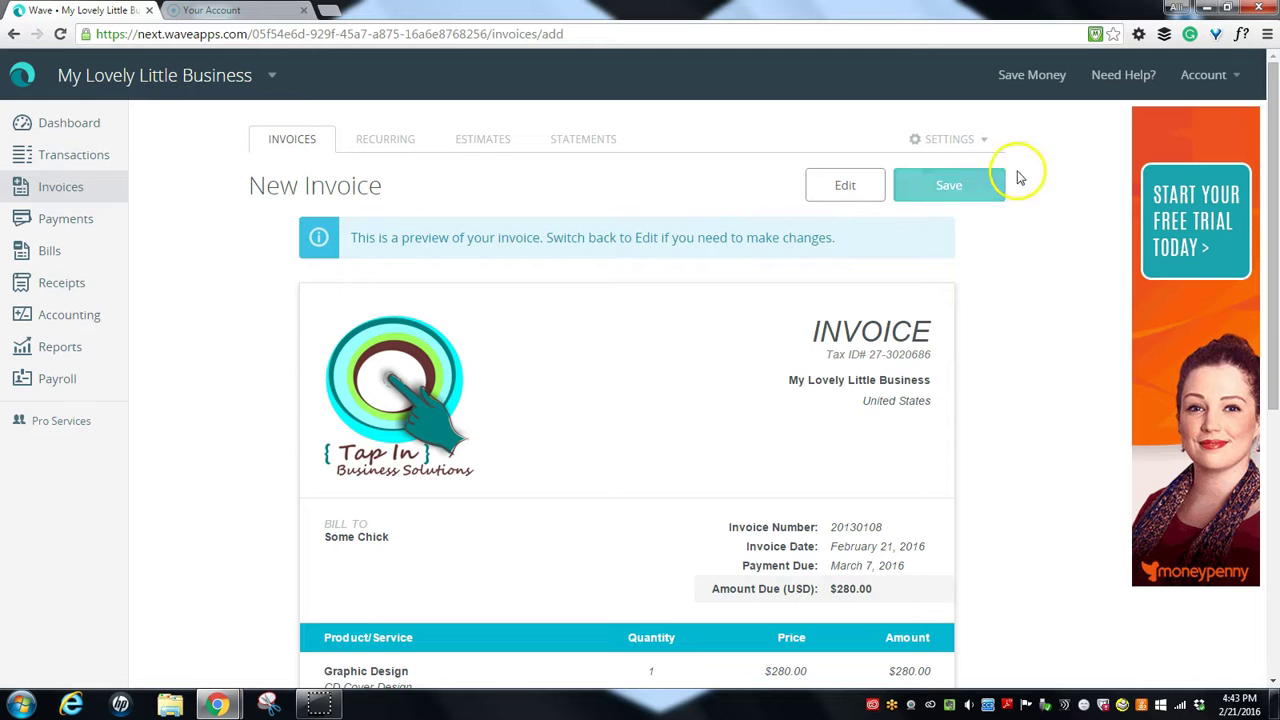
- Return to editing and save invoice #20130108 as a $280.00 draft due March 7, 2016
left_click(846, 185)
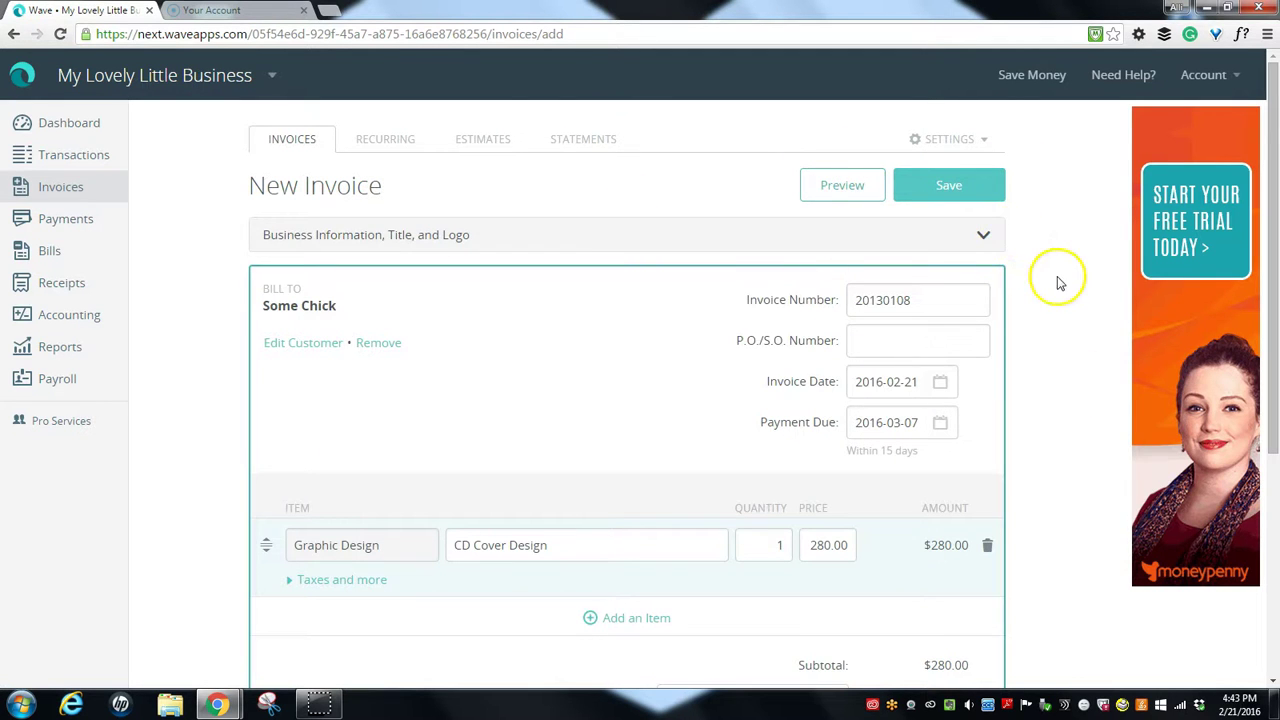
scroll(1057, 277, "down", 5)
left_click(955, 635)
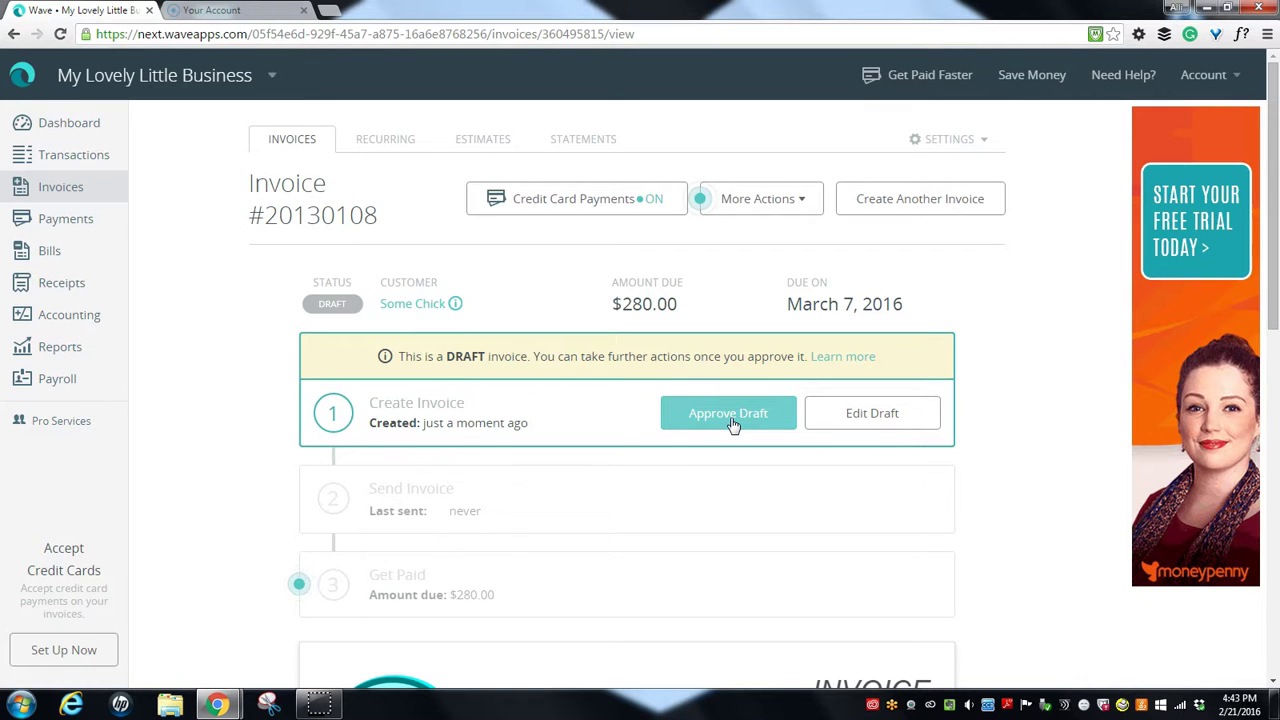
- Approve the draft so invoice #20130108 becomes Unsent
left_click(730, 418)
left_click(731, 418)
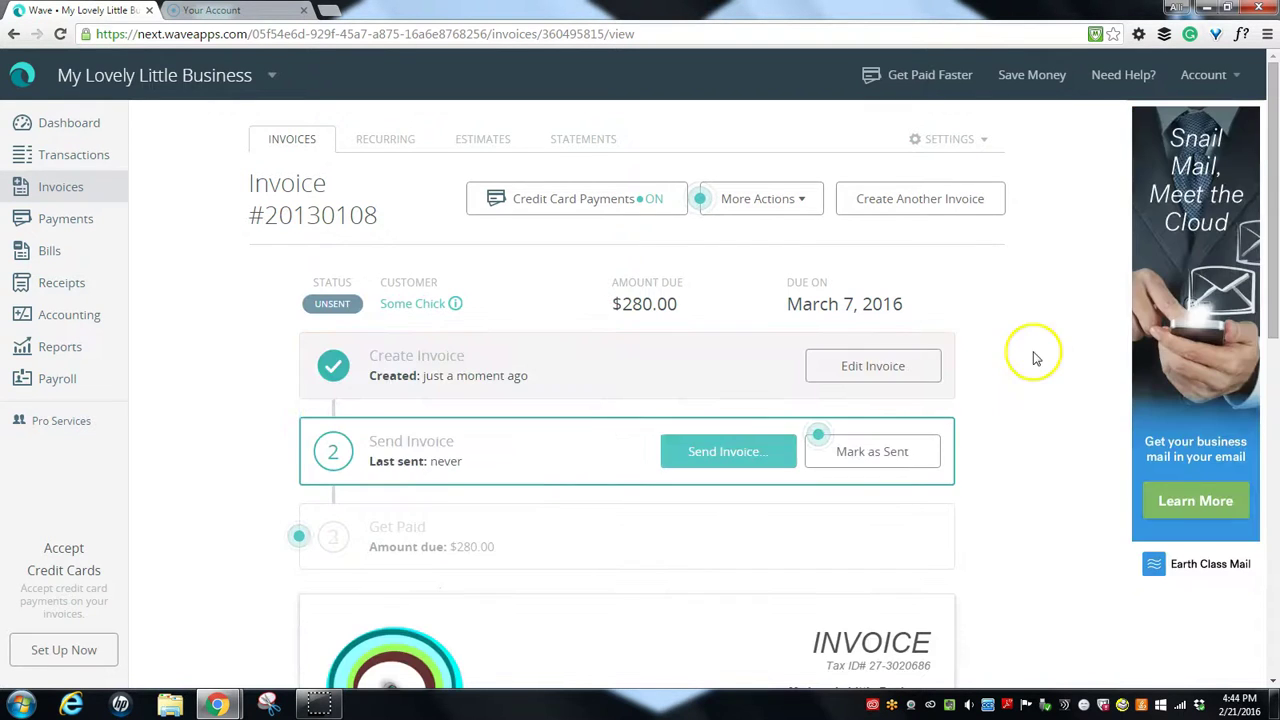